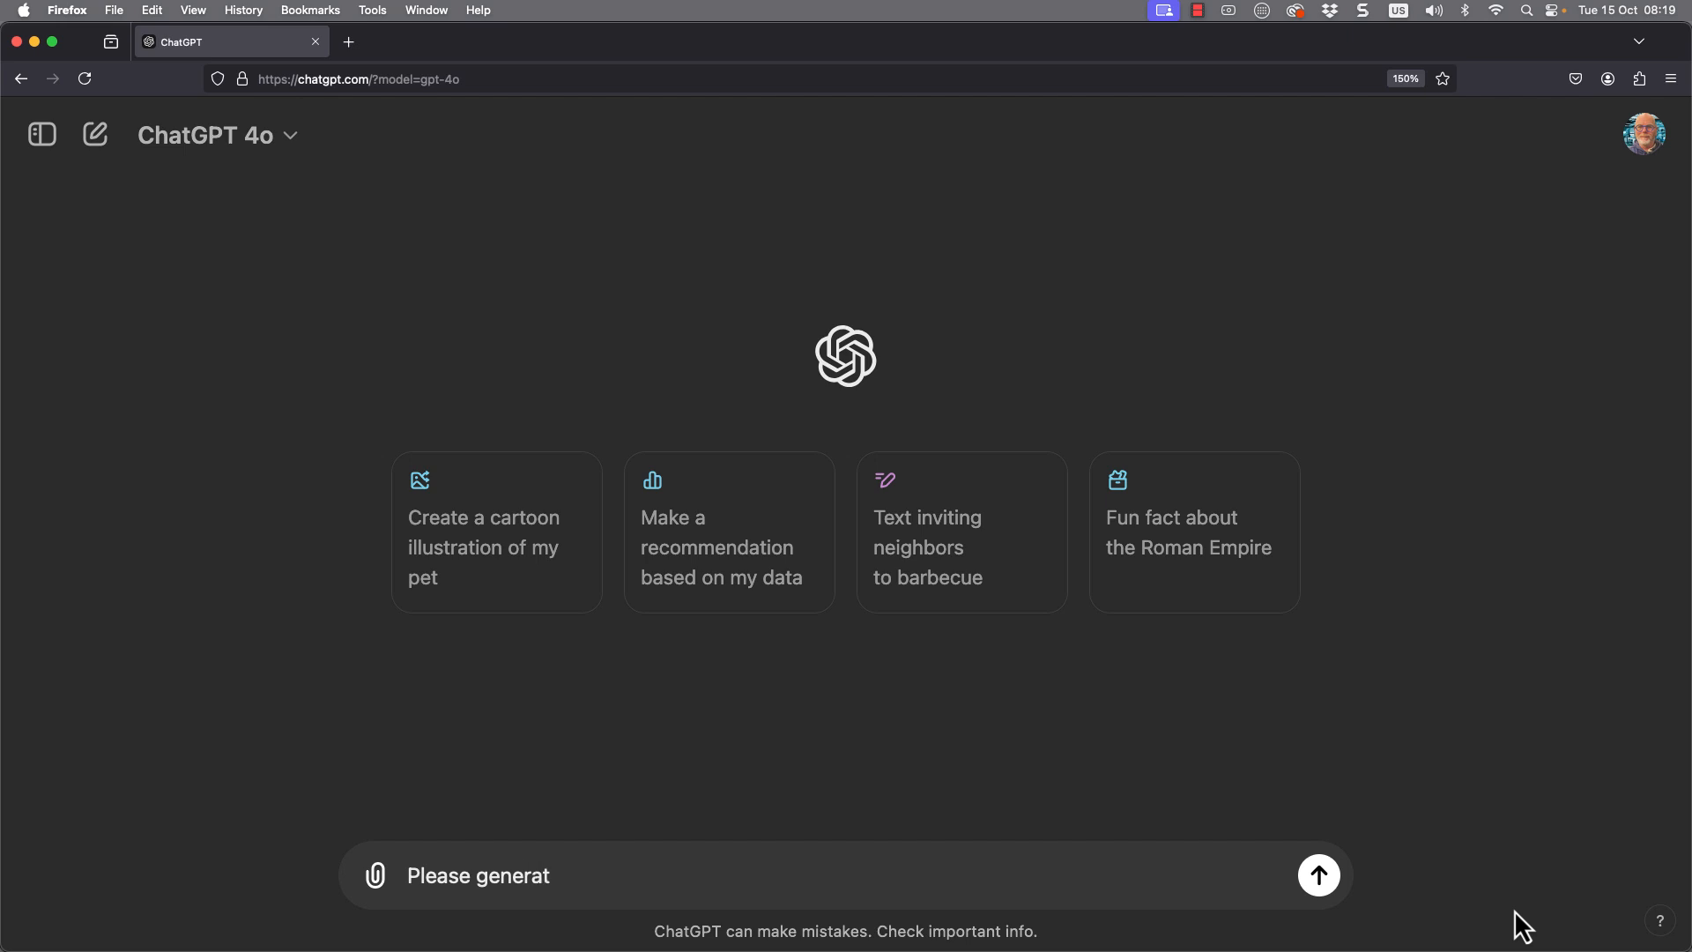
# - Ask ChatGPT: "Please generate a spreadsheet with some dummy data that I can use to create pivot table and step me through creating the pivot table in Excel"
pyautogui.write('adsheet with some dummy data that I can use to ')
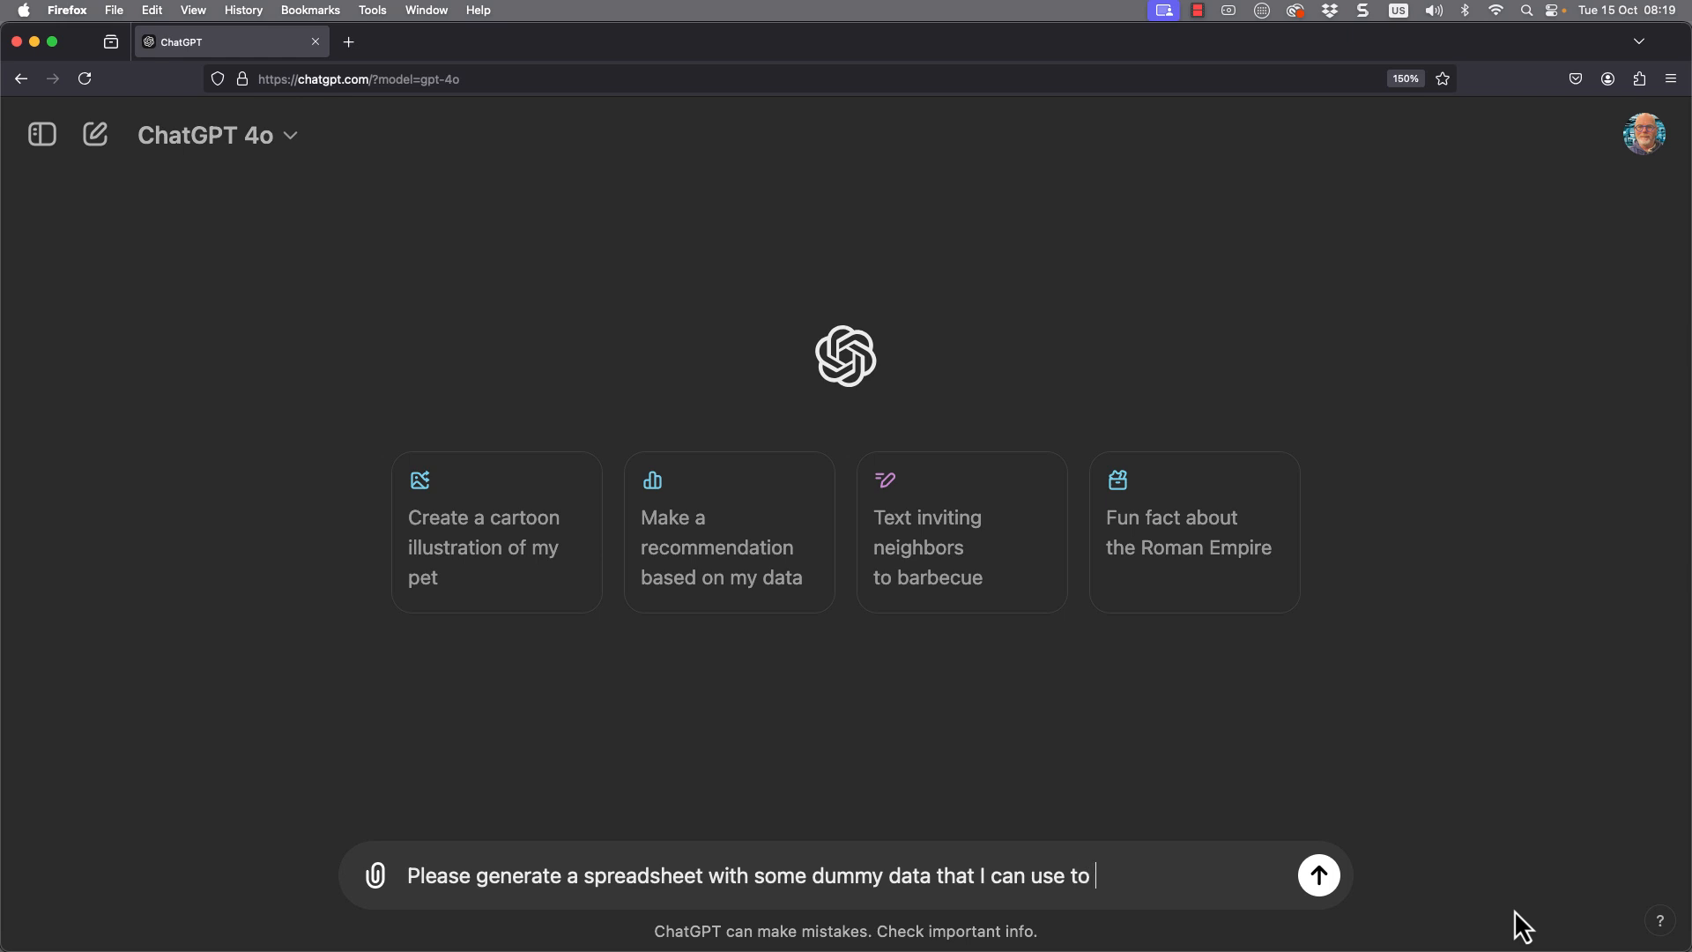
pyautogui.write('create pivot tab')
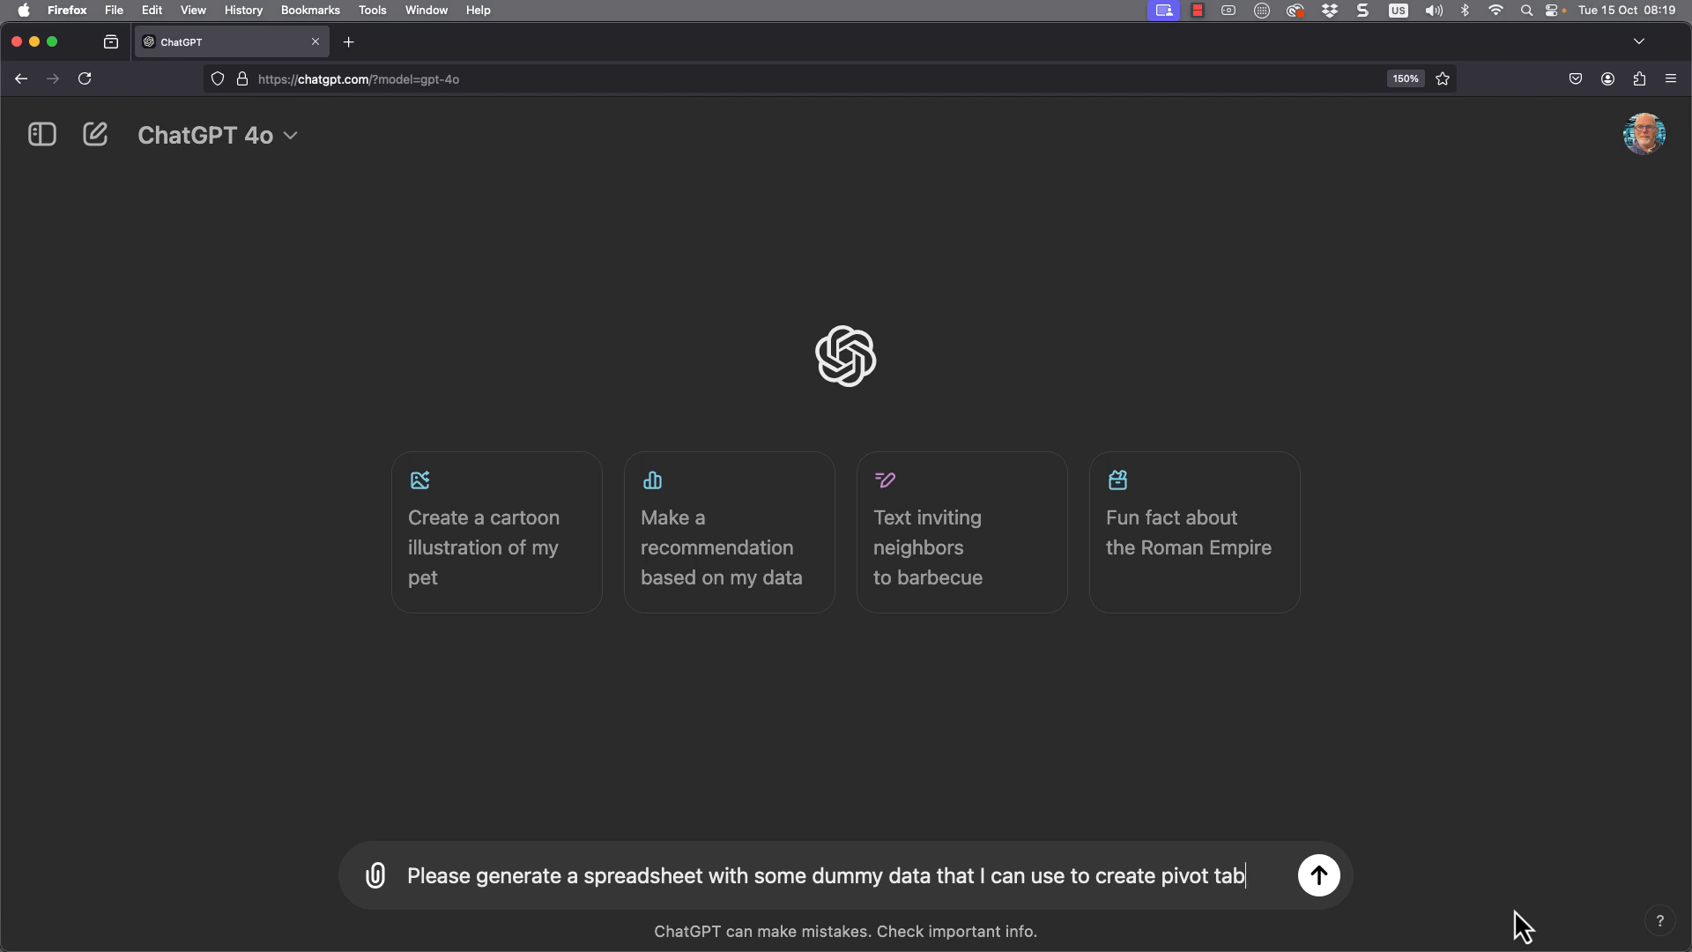
pyautogui.write('le and step')
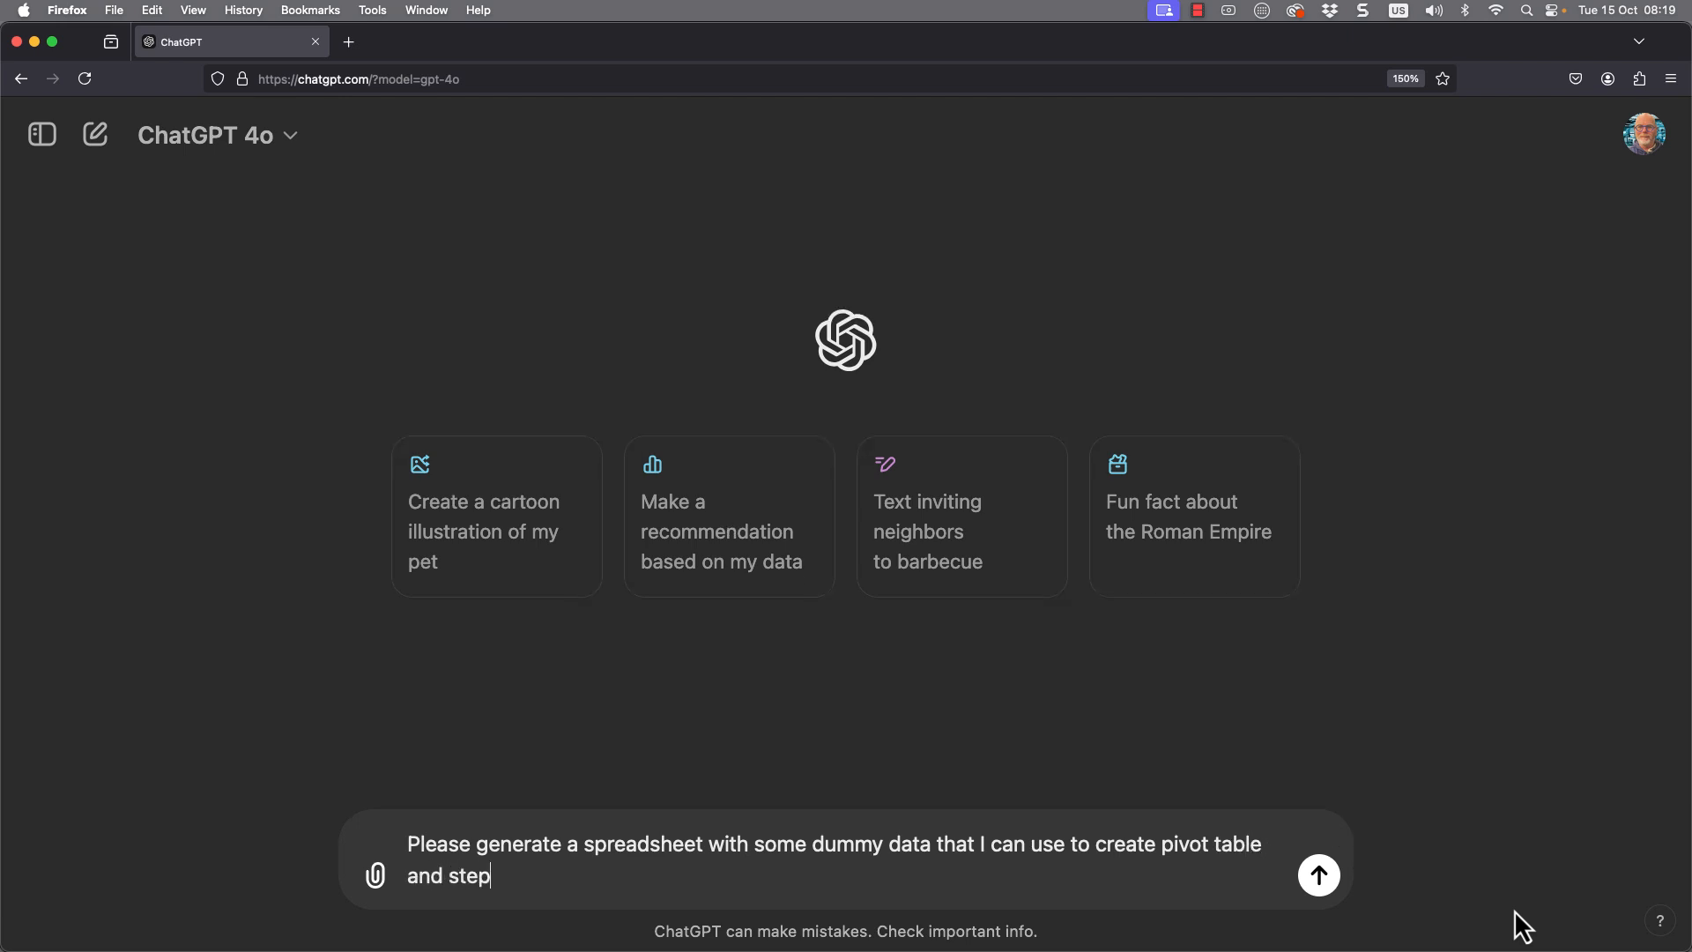
pyautogui.write(' me through creating t')
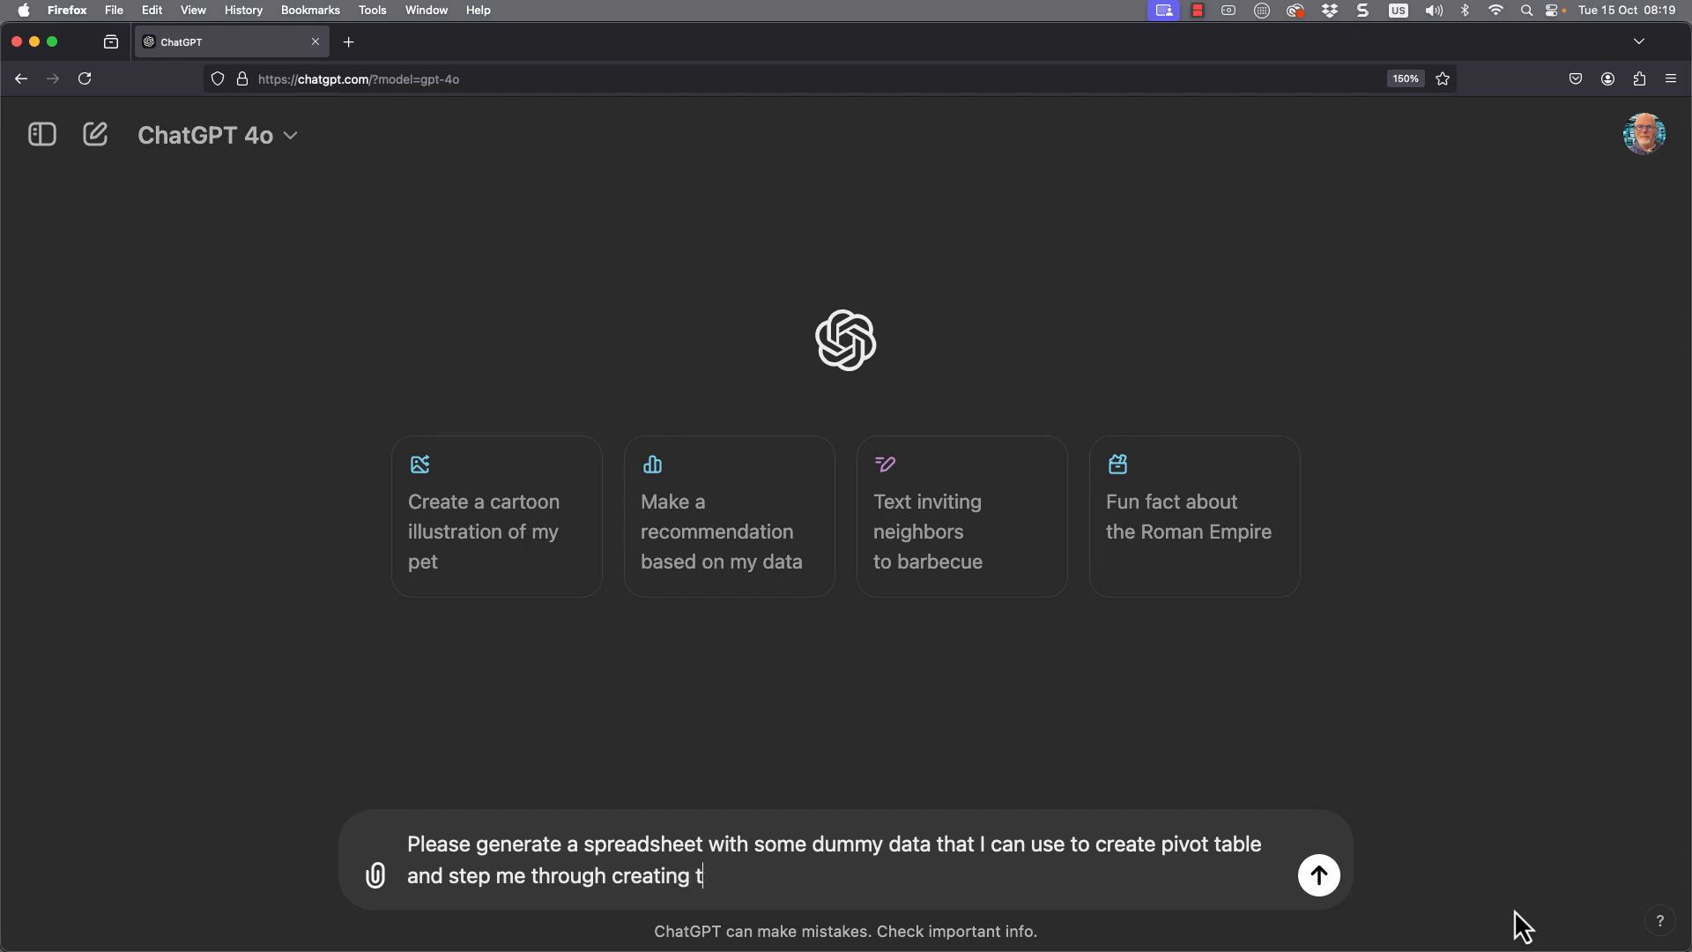
pyautogui.write('he pivot table in Excel')
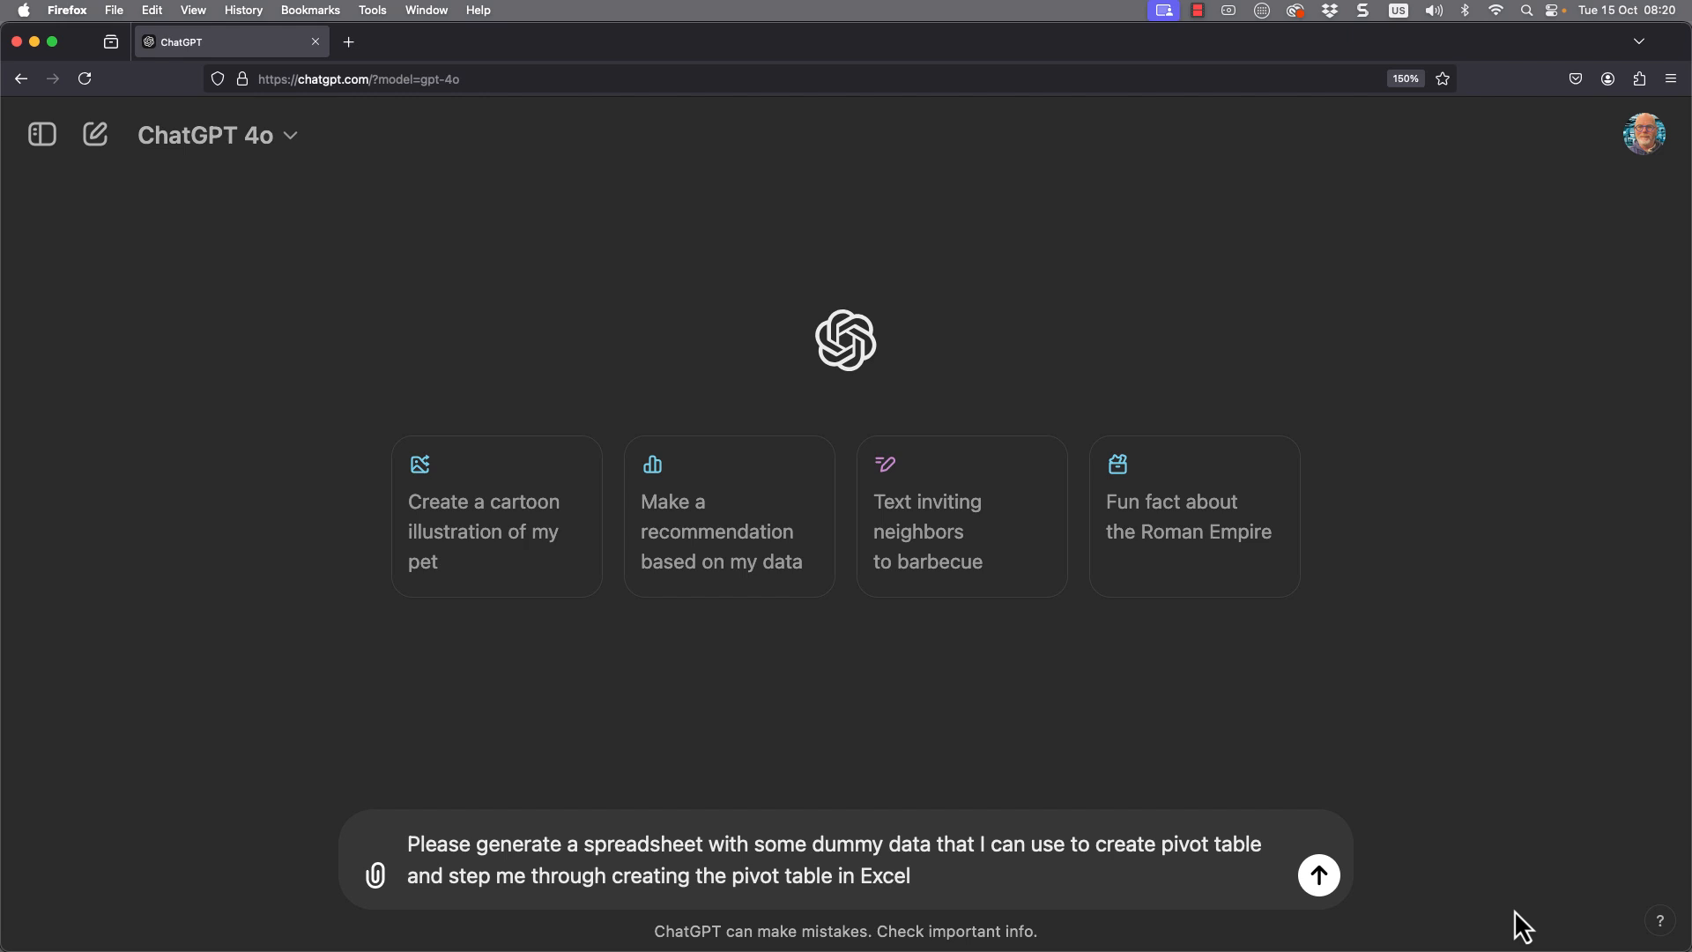
pyautogui.press('Return')
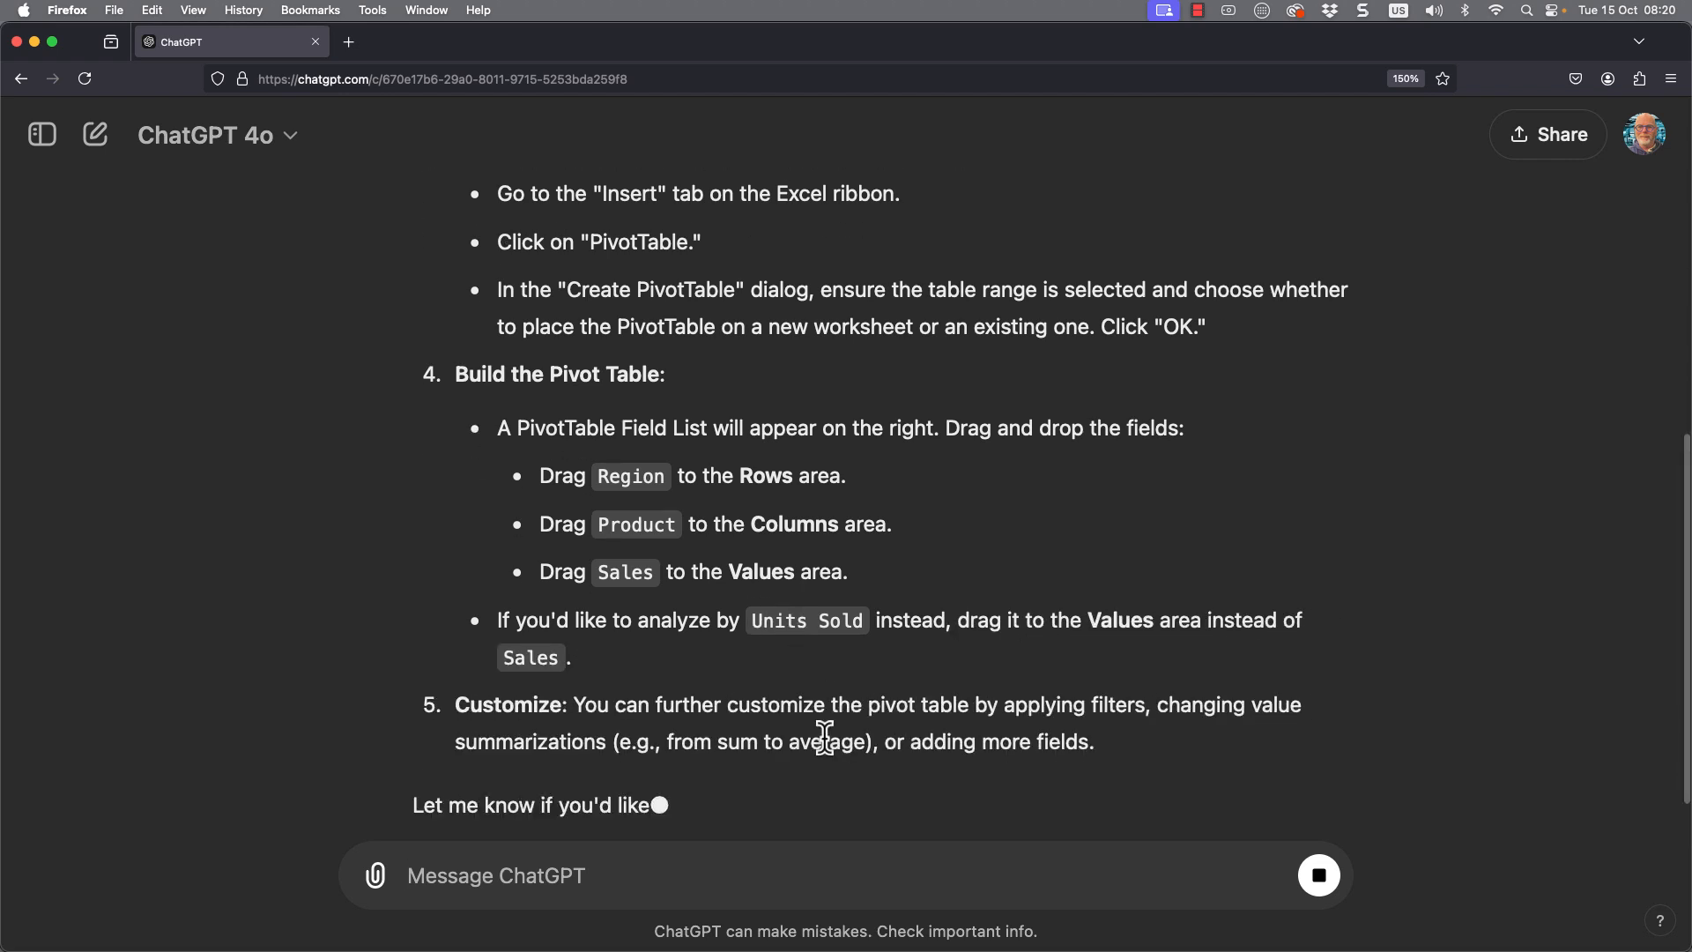
# - Download the generated spreadsheet dummy_pivot_data.xlsx and open it from the downloads list in Excel
pyautogui.scroll(10, 824, 739)
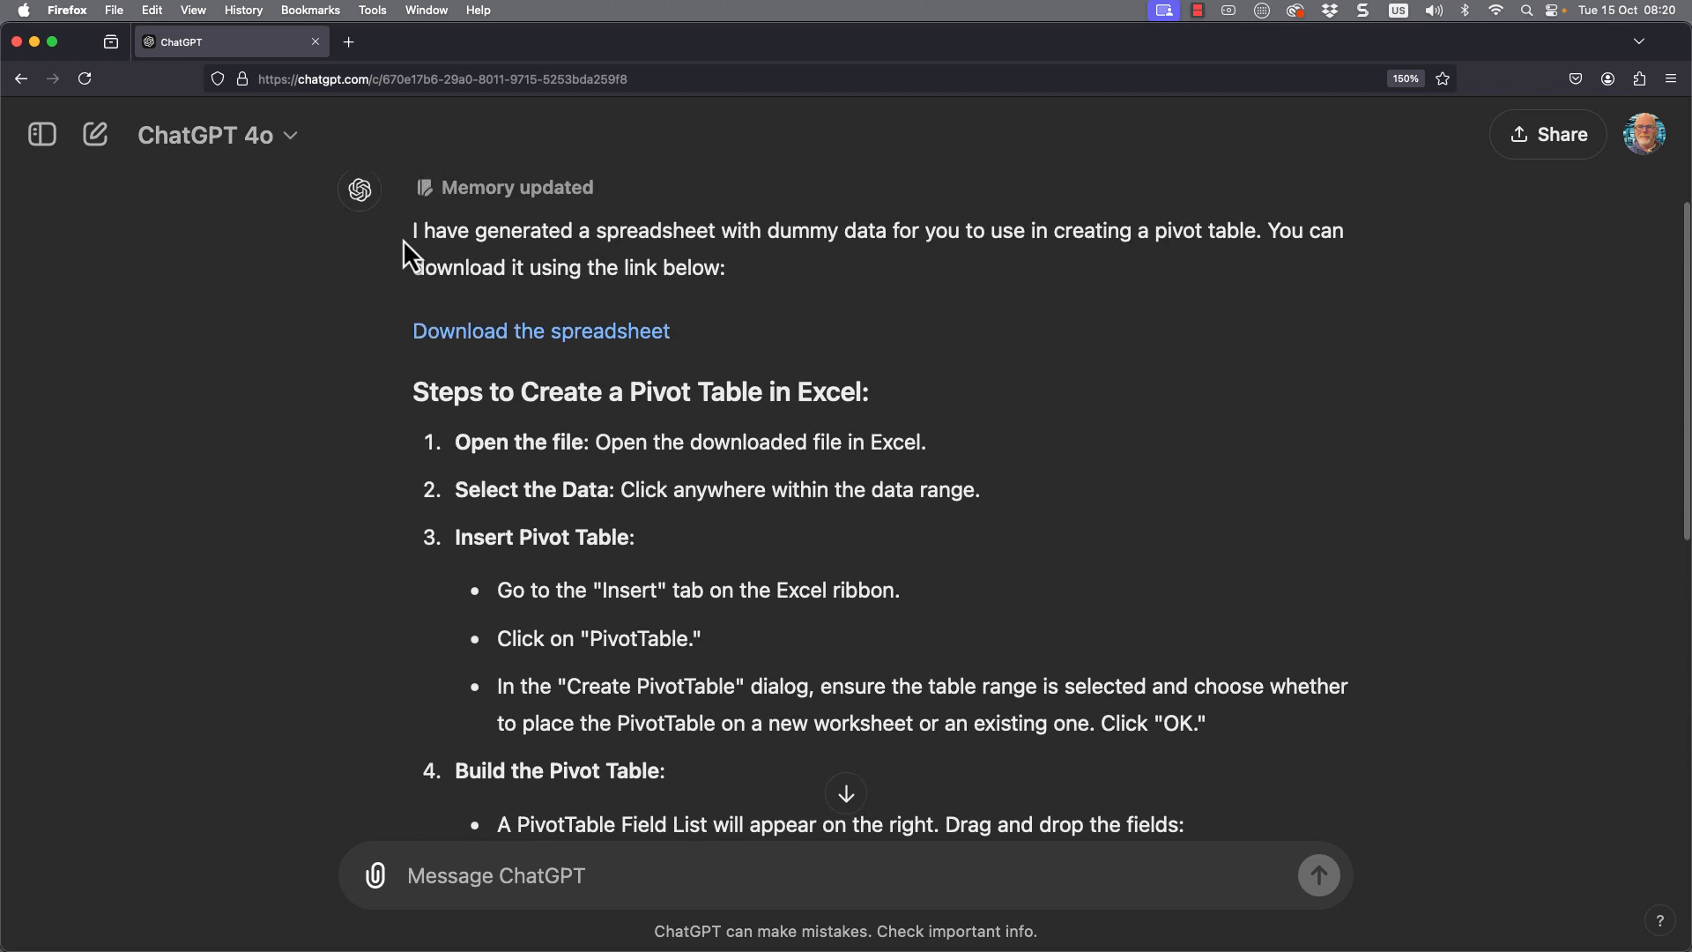
pyautogui.click(529, 331)
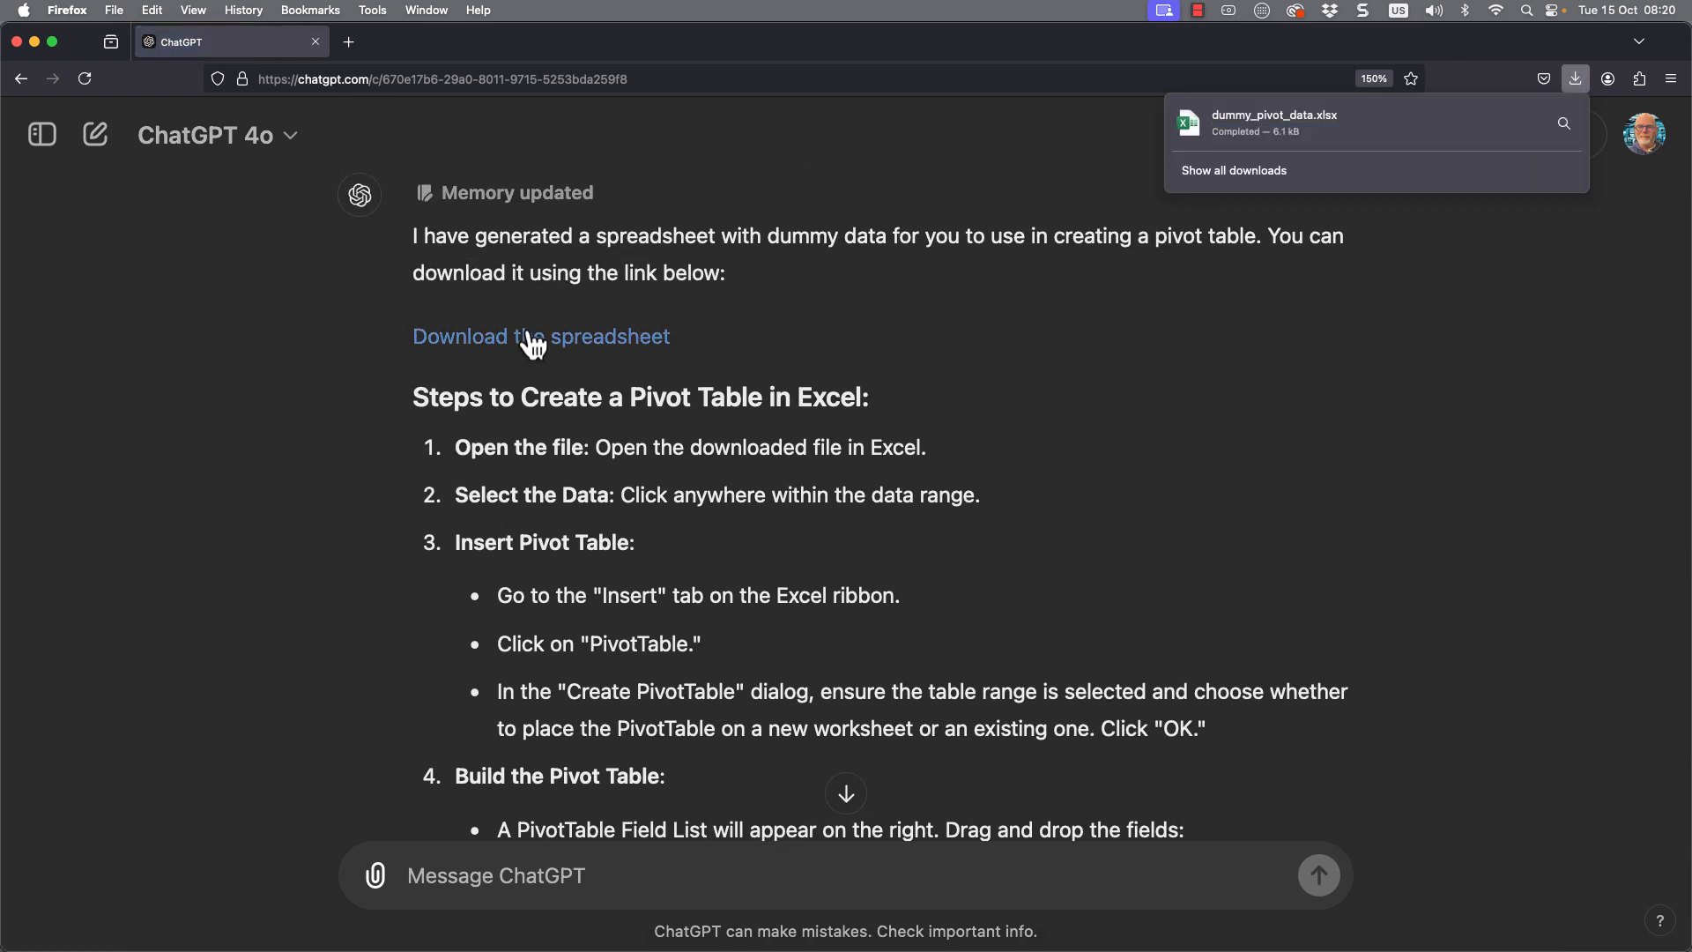
pyautogui.click(1246, 171)
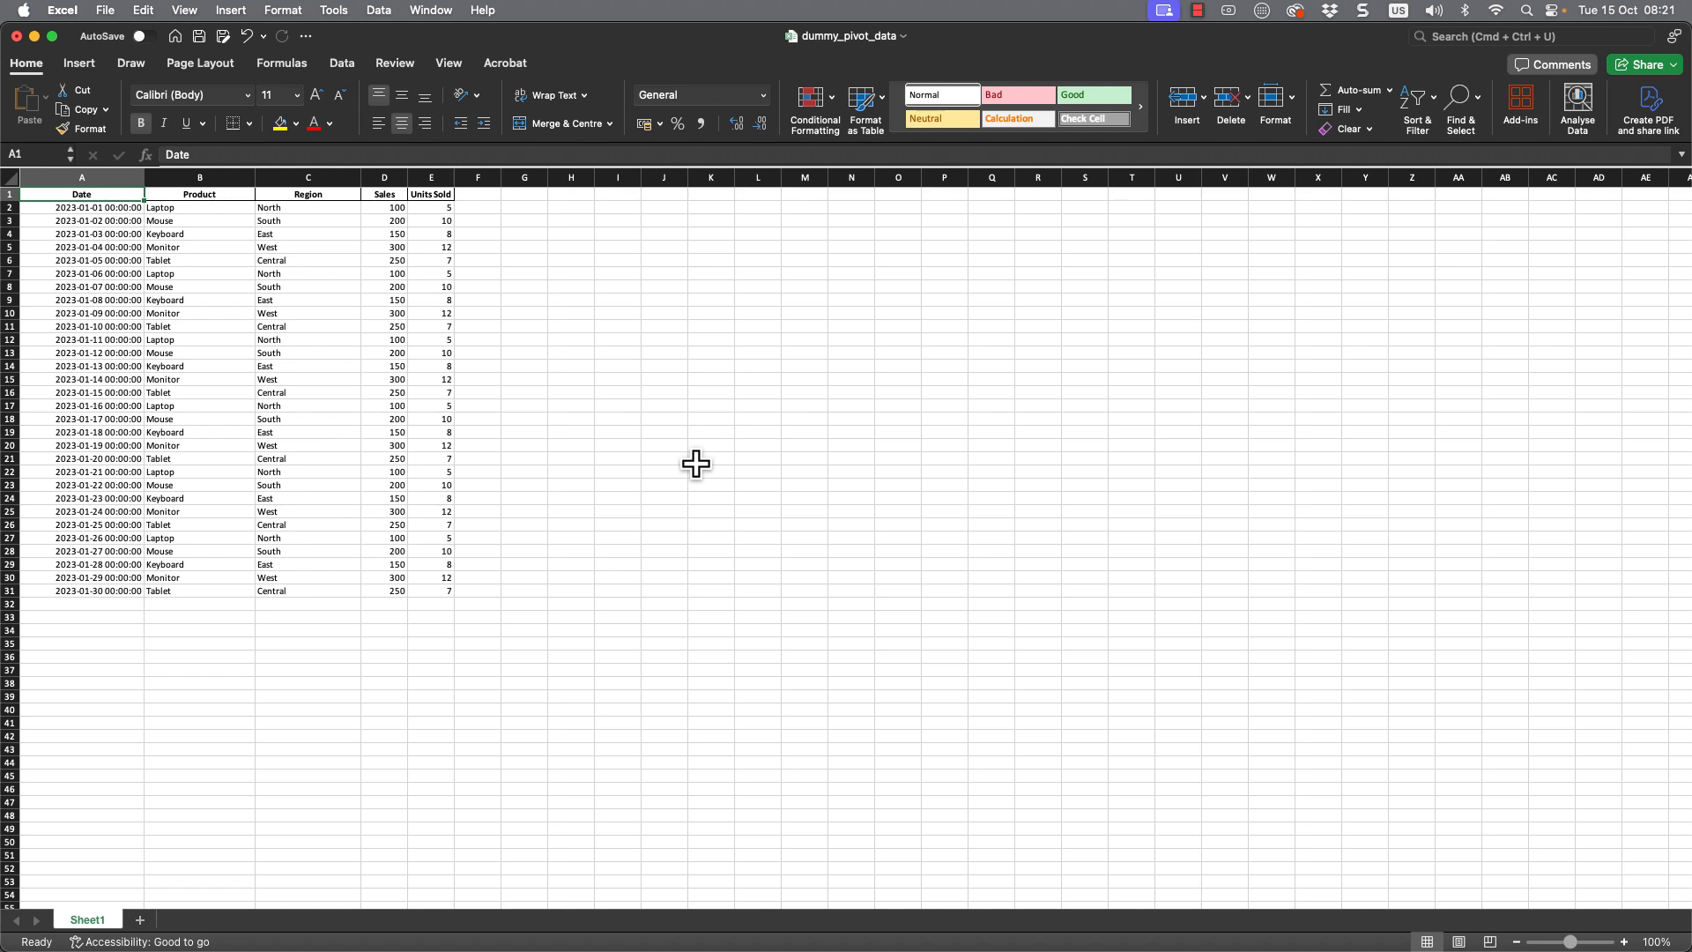
# - Insert a pivot table from the range Sheet1!$A$1:$E$31, placing it on a new worksheet
pyautogui.scroll(-1, 697, 465)
pyautogui.hscroll(1, 696, 465)
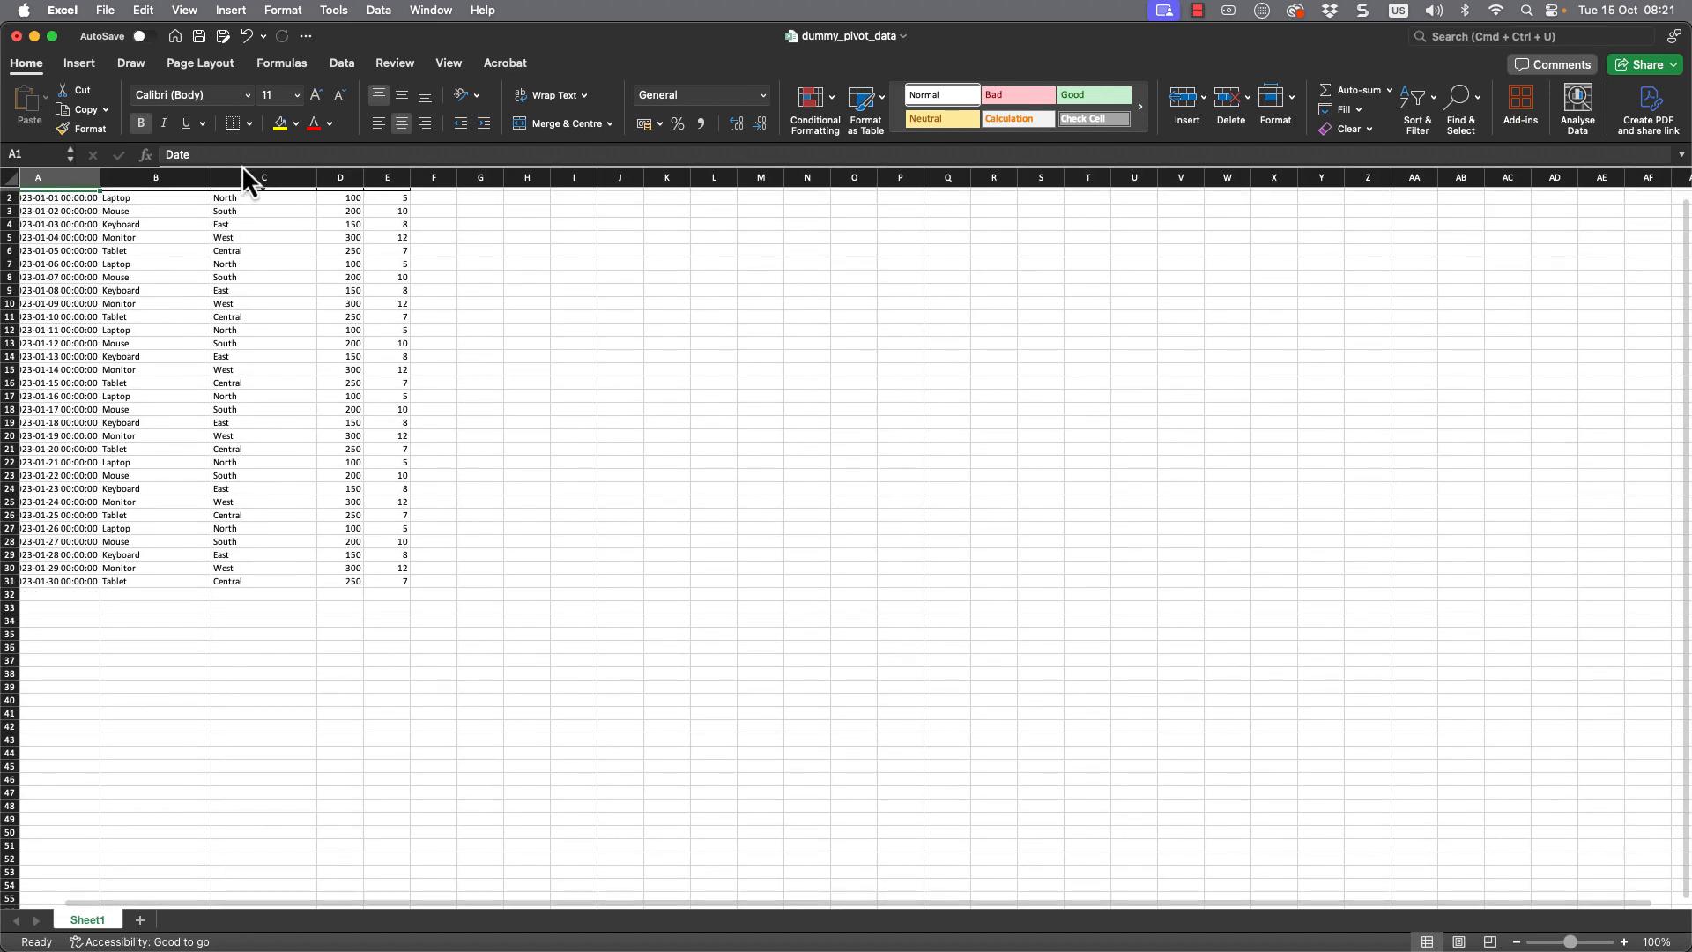
pyautogui.scroll(1, 442, 464)
pyautogui.click(79, 63)
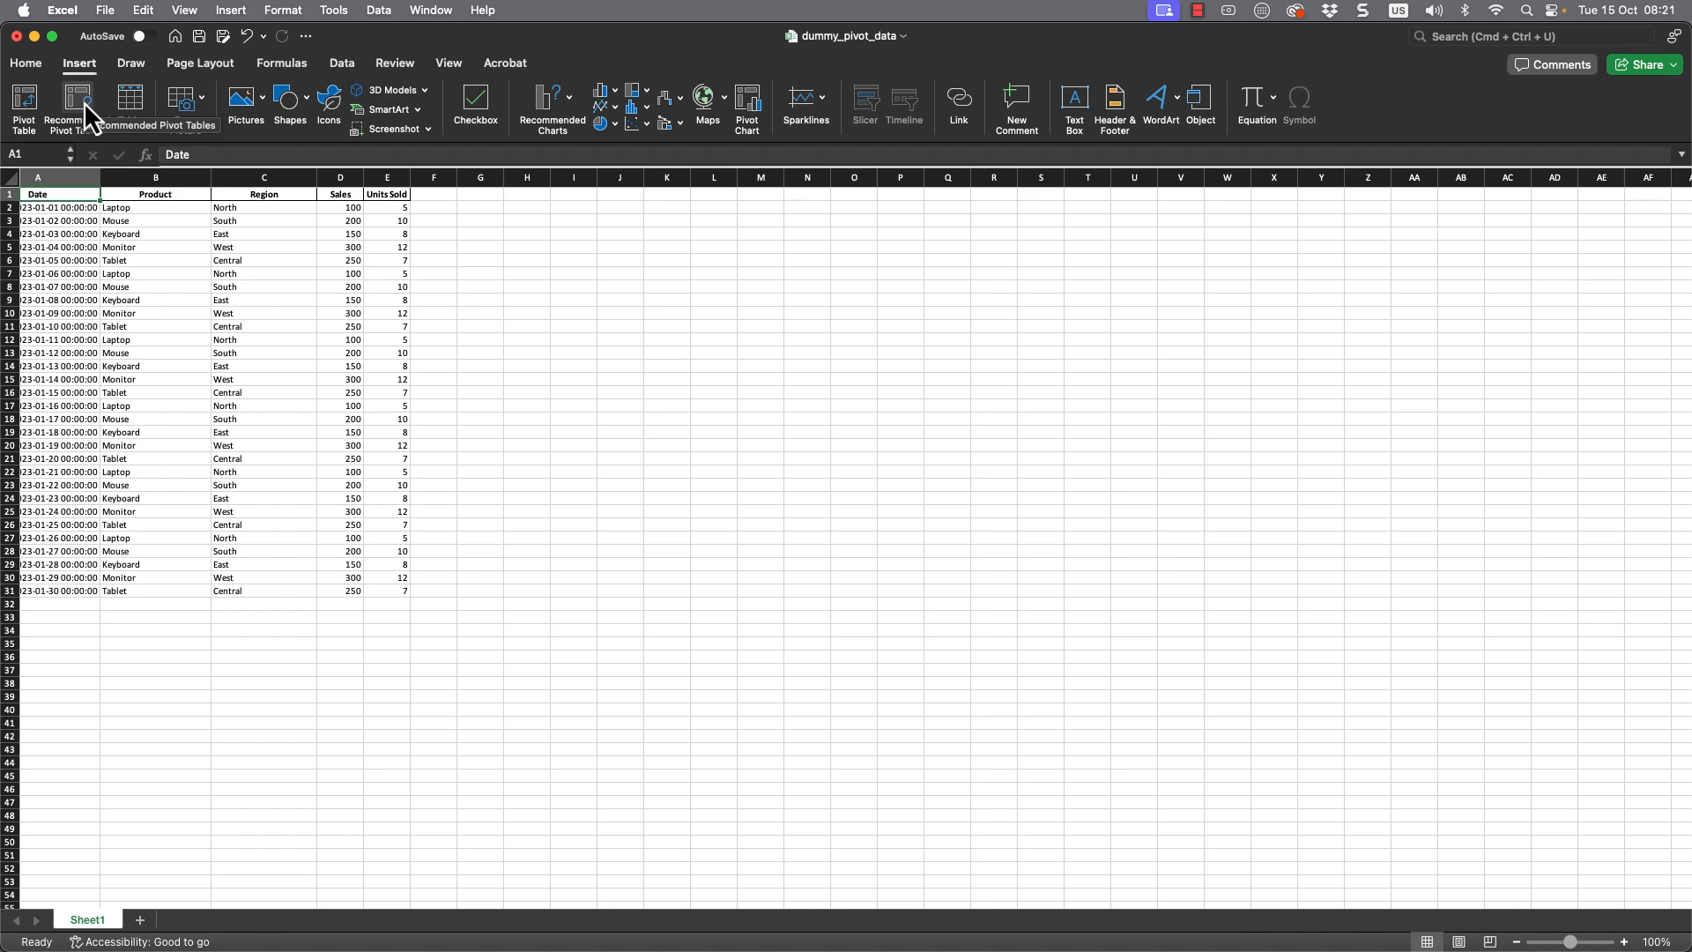
pyautogui.click(26, 105)
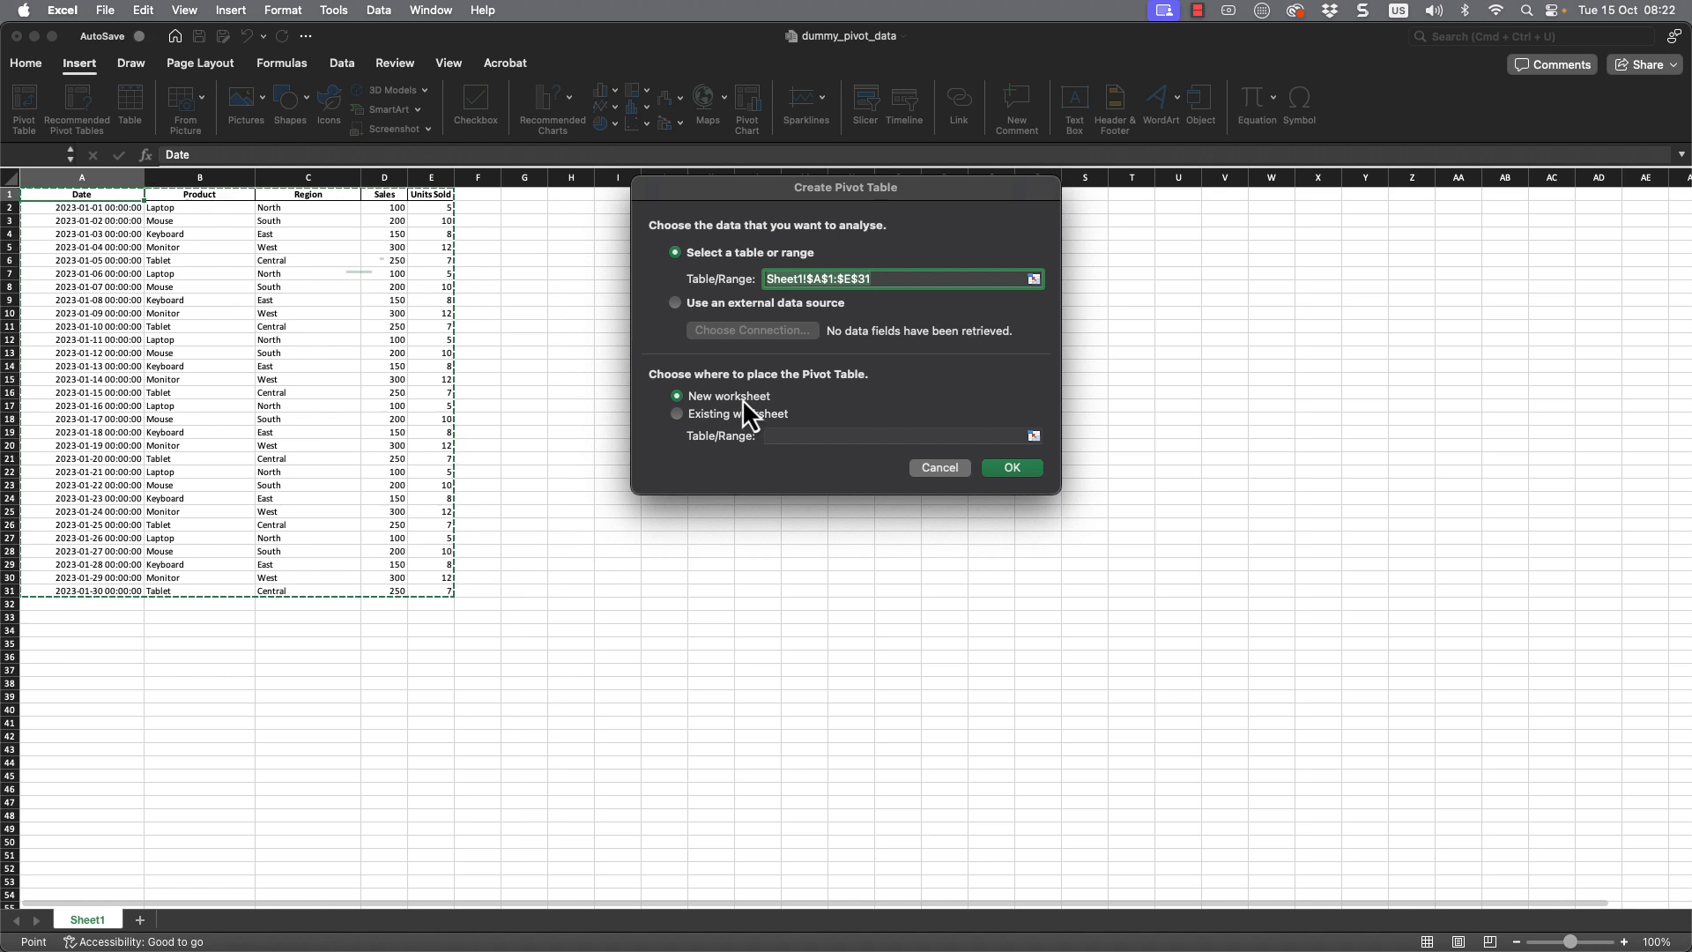
pyautogui.click(1017, 471)
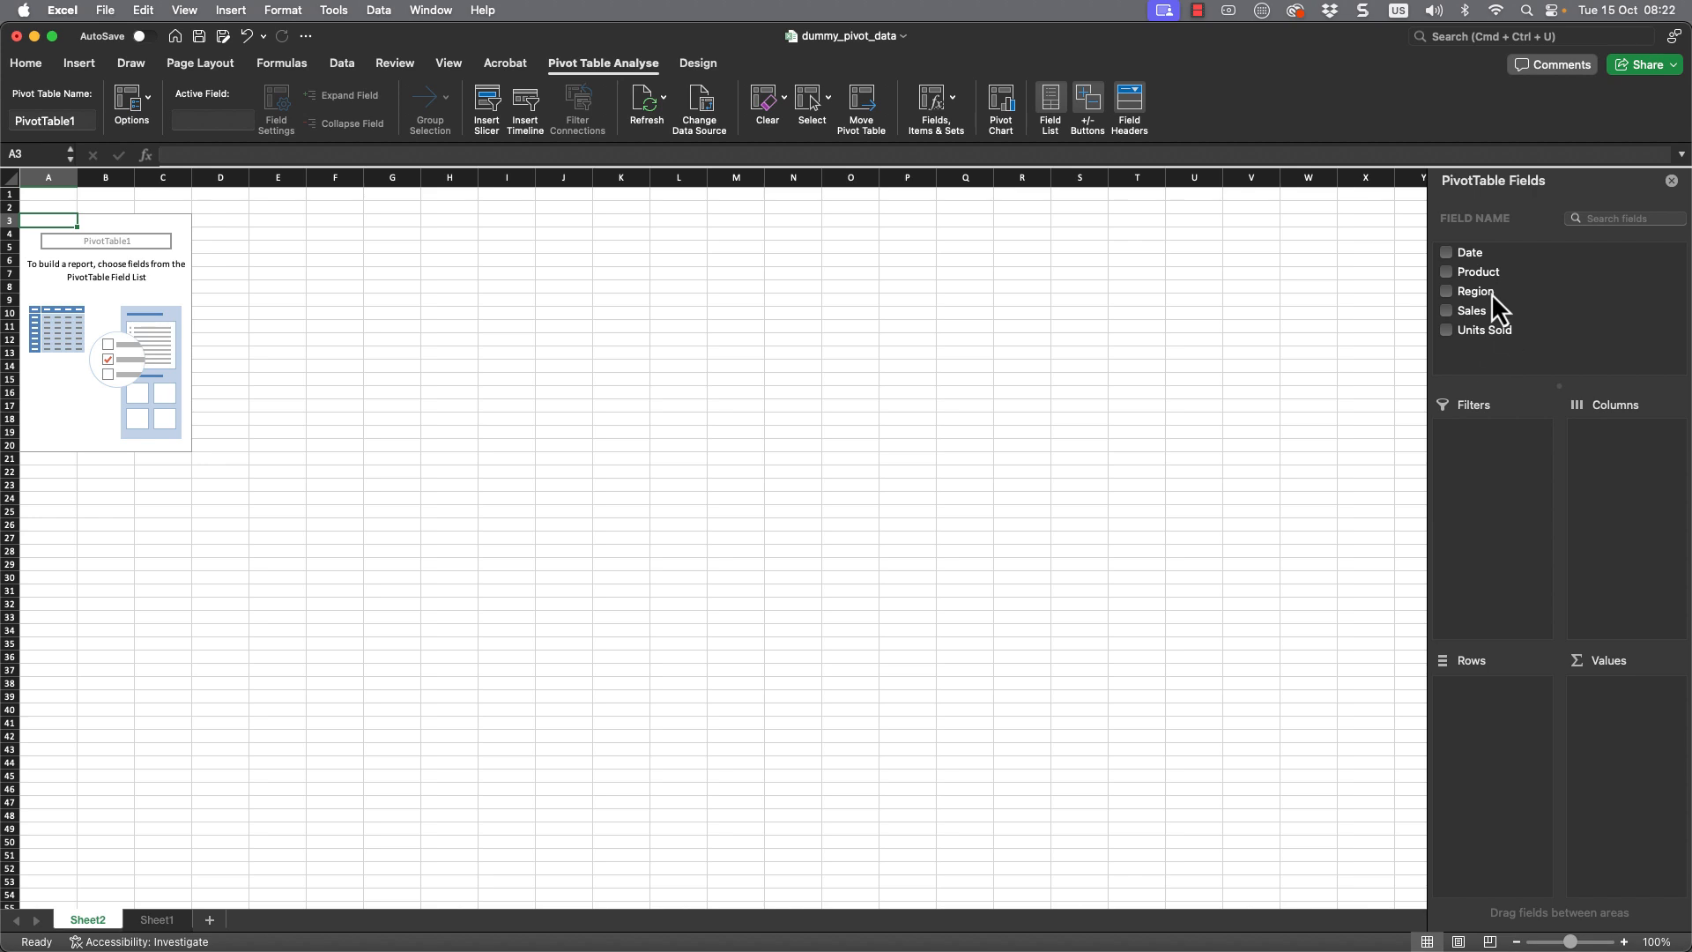
# - Lay out the pivot table with Region in Rows, Sales in Columns and Units Sold in Values
pyautogui.moveTo(1468, 289); pyautogui.dragTo(1500, 702)
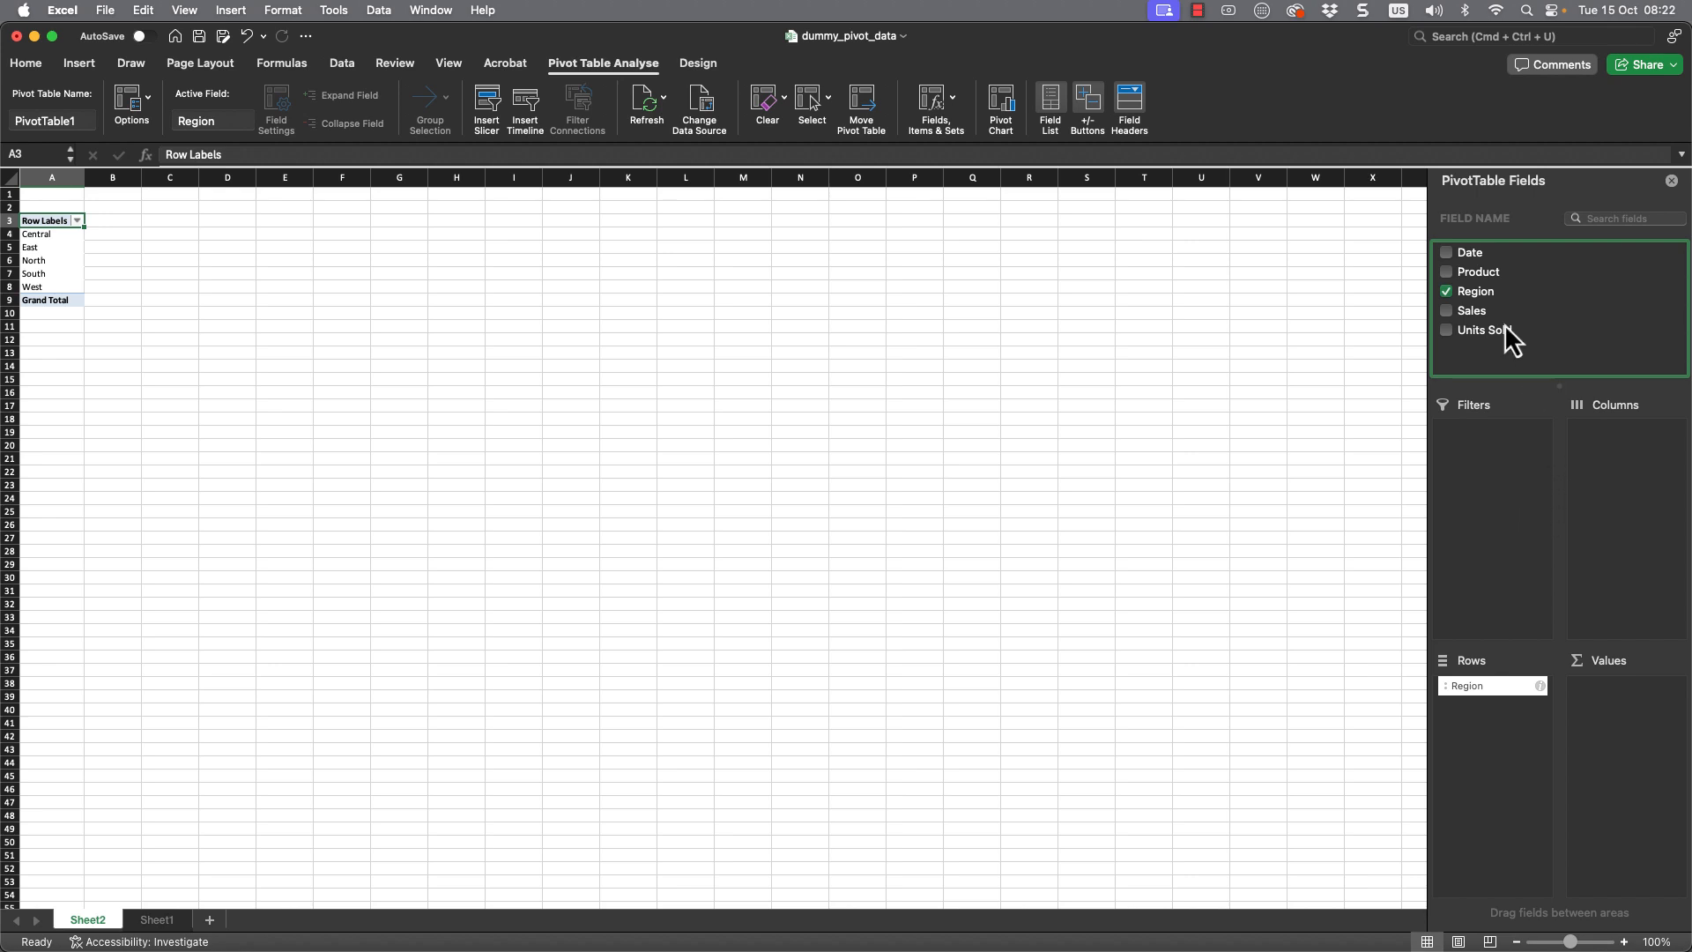
pyautogui.moveTo(1463, 310); pyautogui.dragTo(1626, 477)
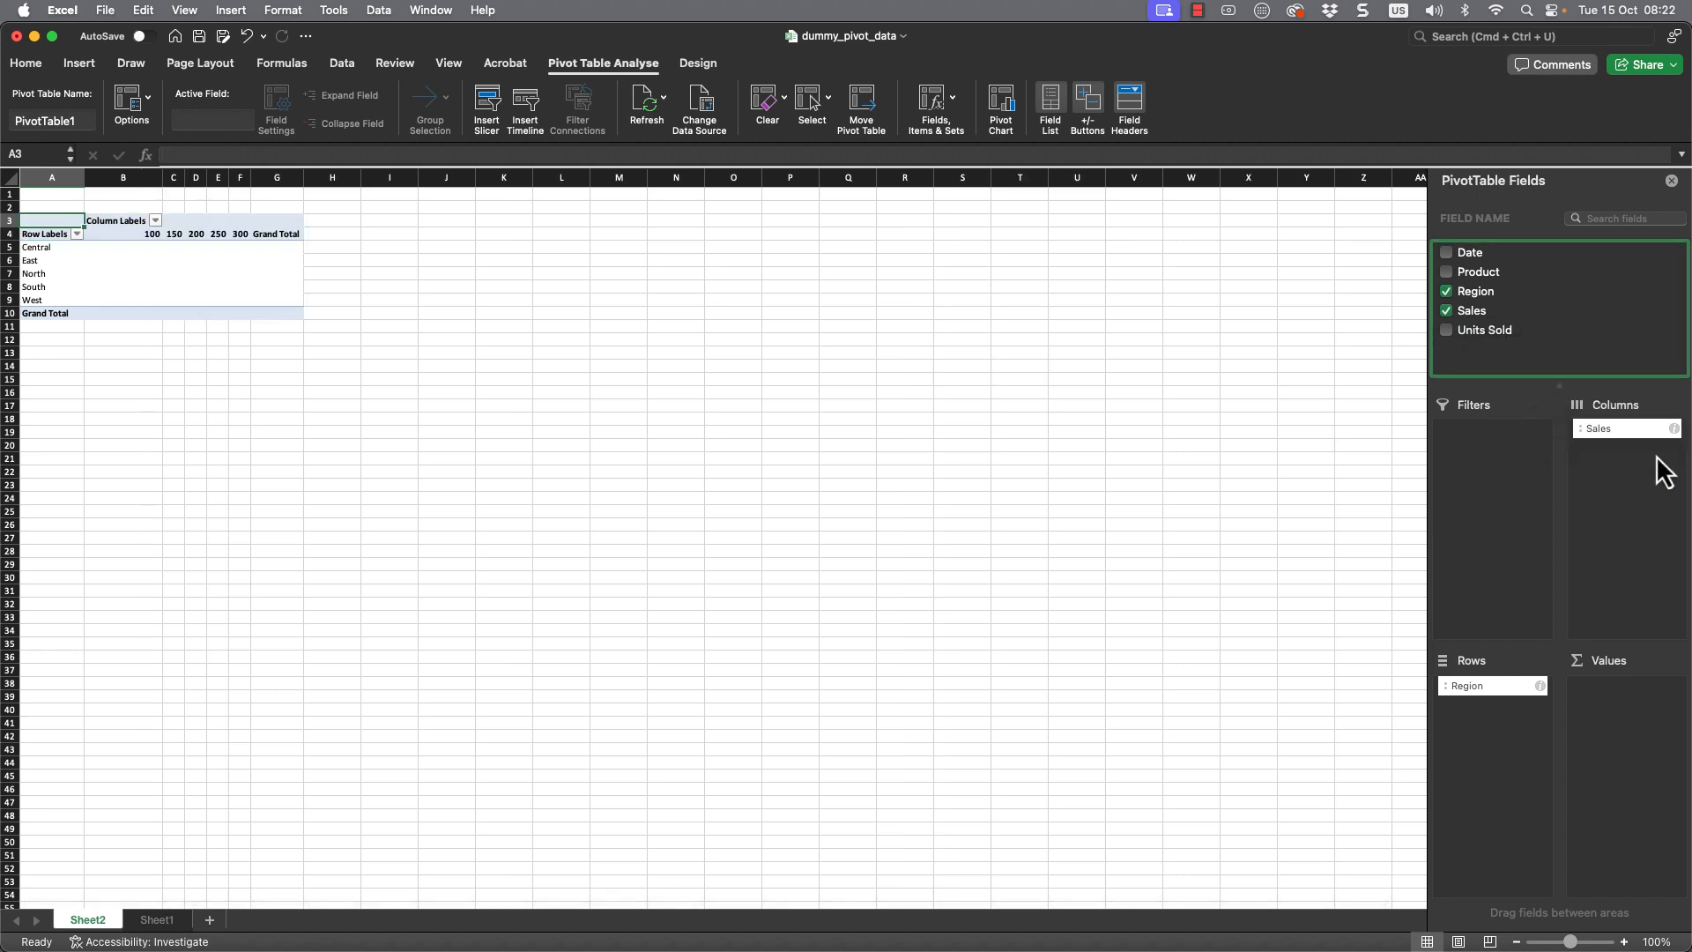
pyautogui.moveTo(1473, 331); pyautogui.dragTo(1626, 703)
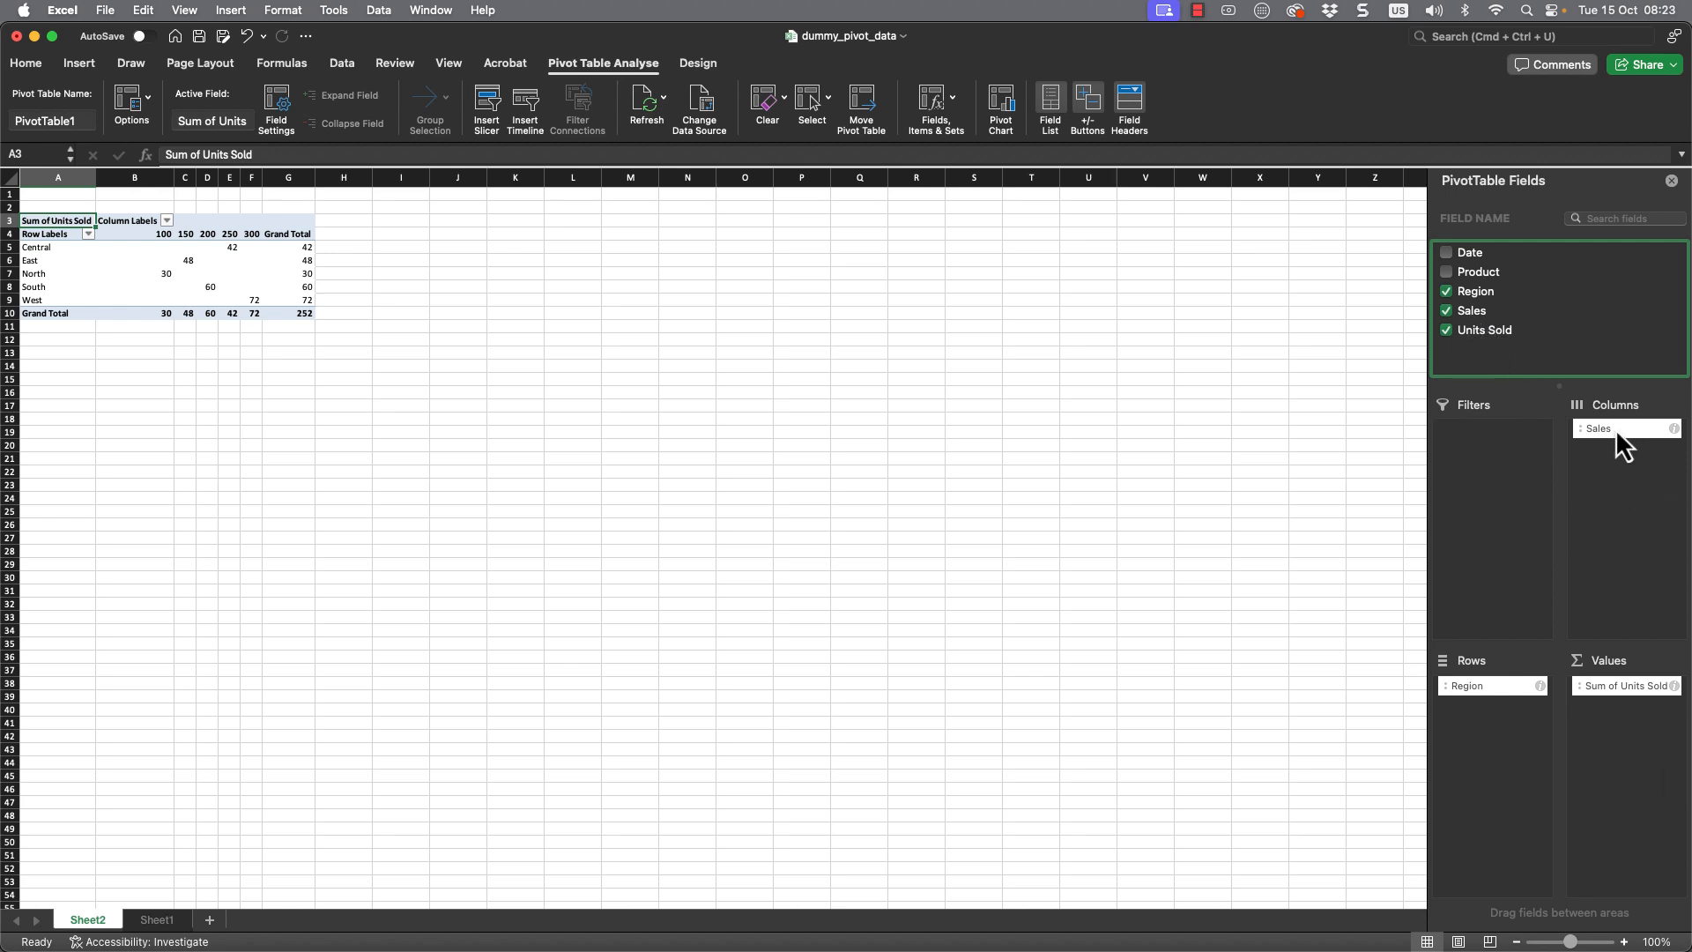
# - Remove the Region, Sales and Units Sold fields from the pivot table
pyautogui.click(1446, 291)
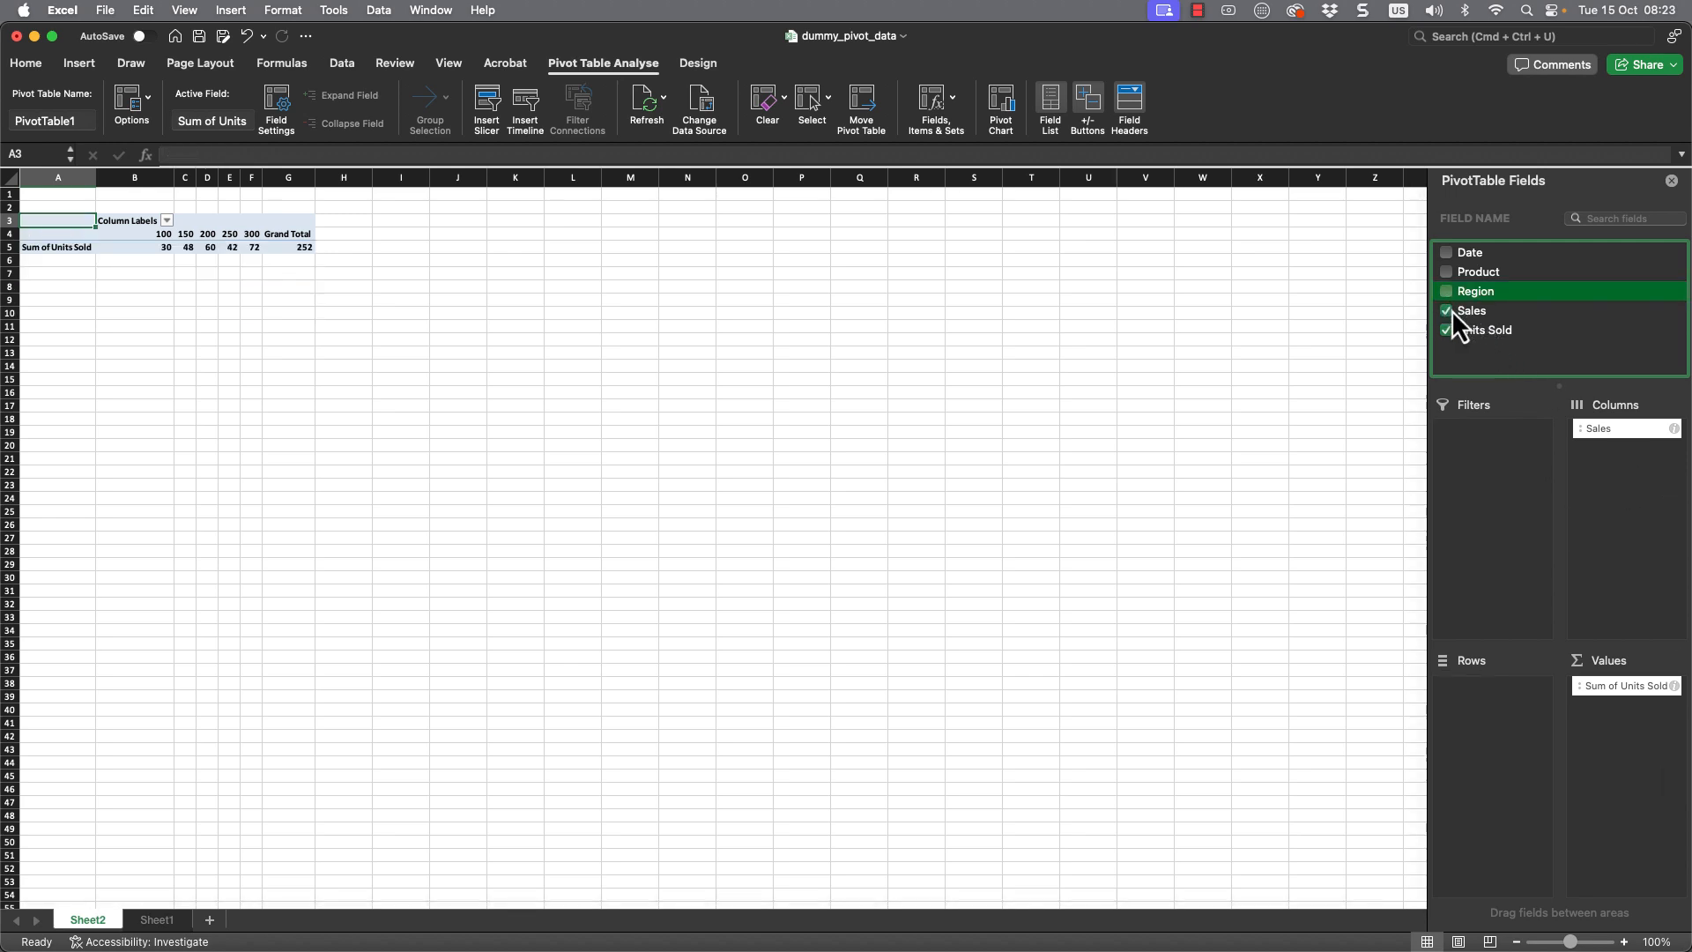
pyautogui.click(1446, 310)
pyautogui.click(1446, 330)
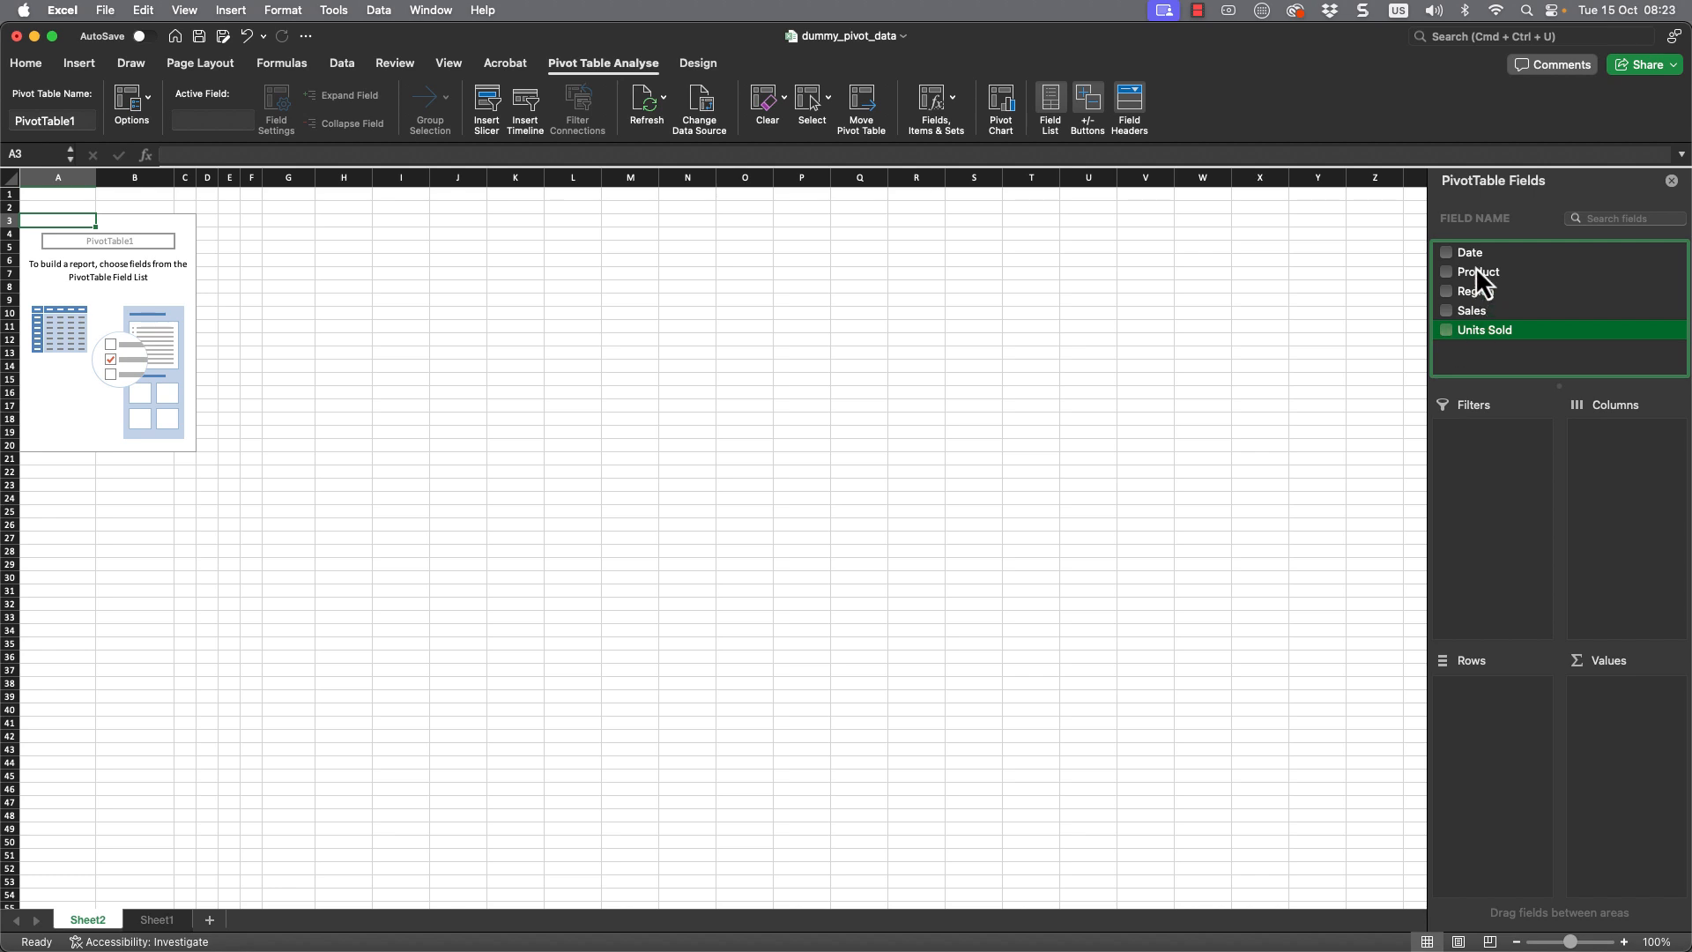
# - Rebuild the pivot table with Product in Rows, Region in Columns and Units Sold in Values
pyautogui.moveTo(1477, 275); pyautogui.dragTo(1500, 701)
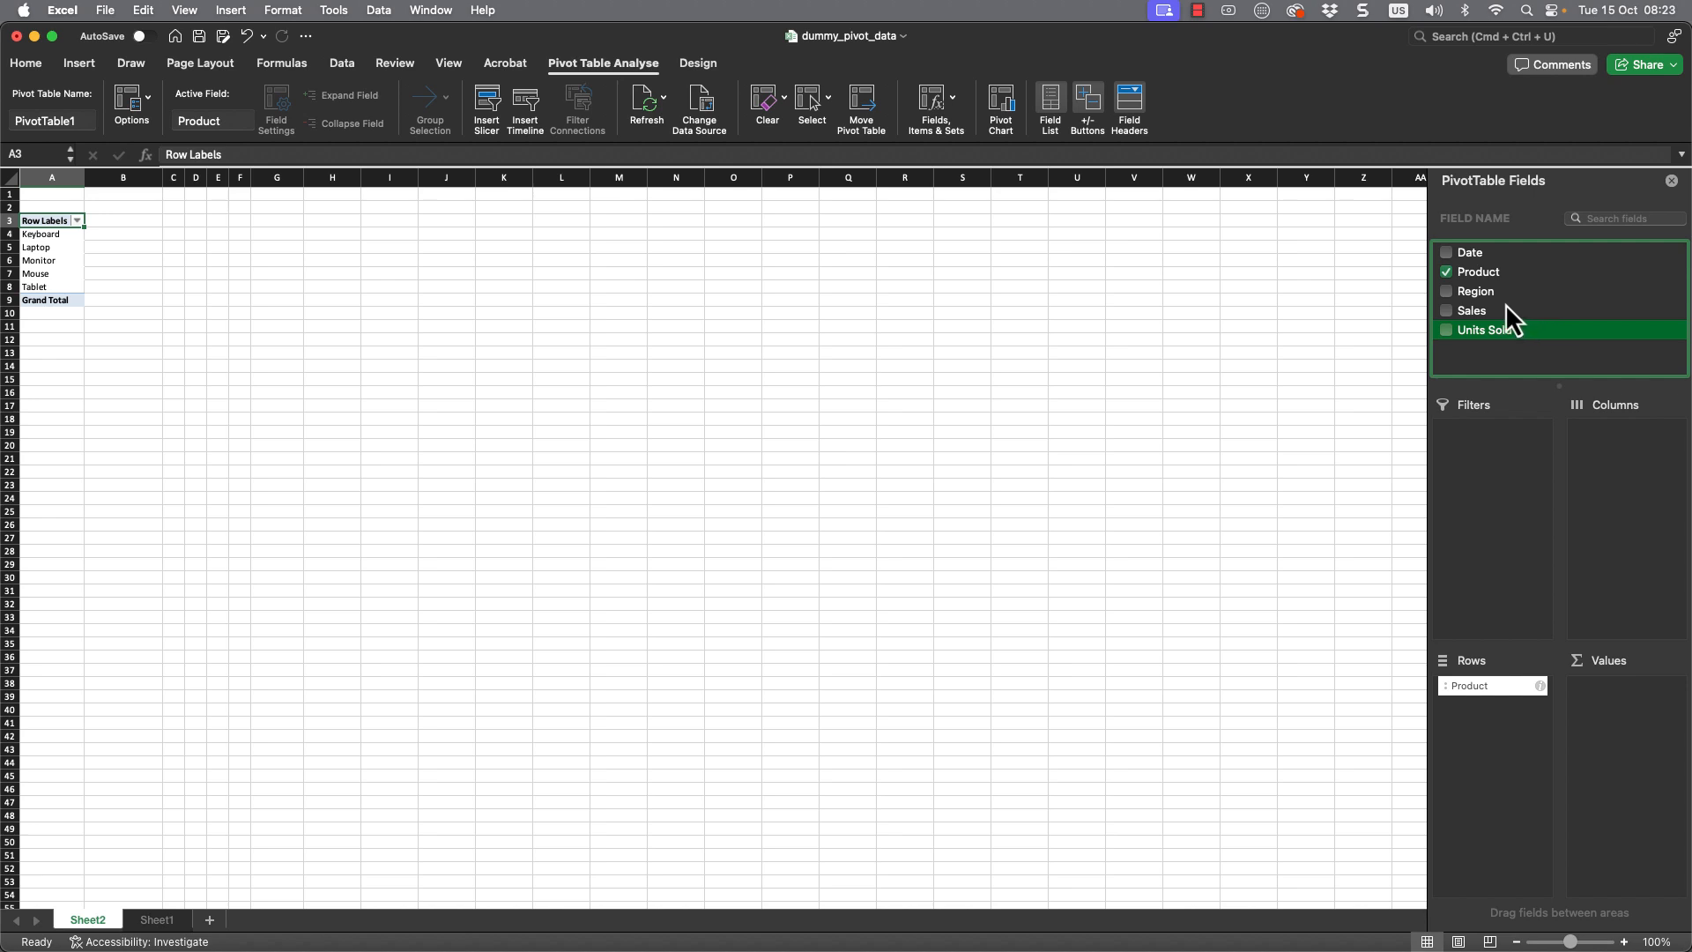
pyautogui.moveTo(1469, 298); pyautogui.dragTo(1621, 446)
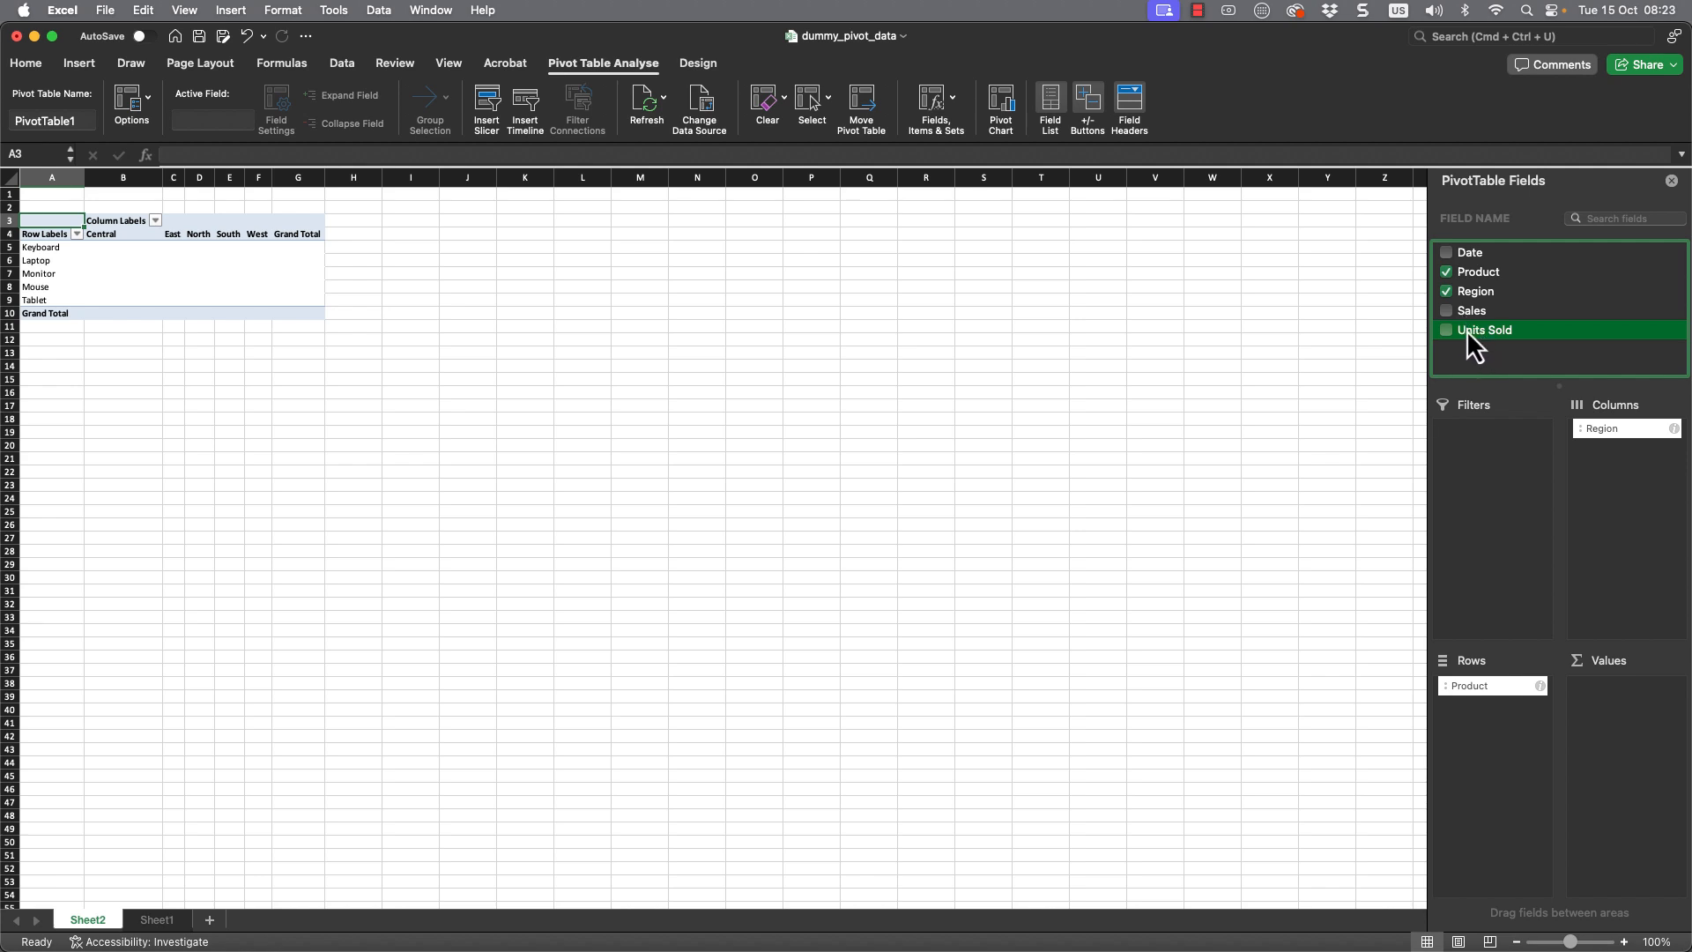
pyautogui.moveTo(1468, 332); pyautogui.dragTo(1614, 717)
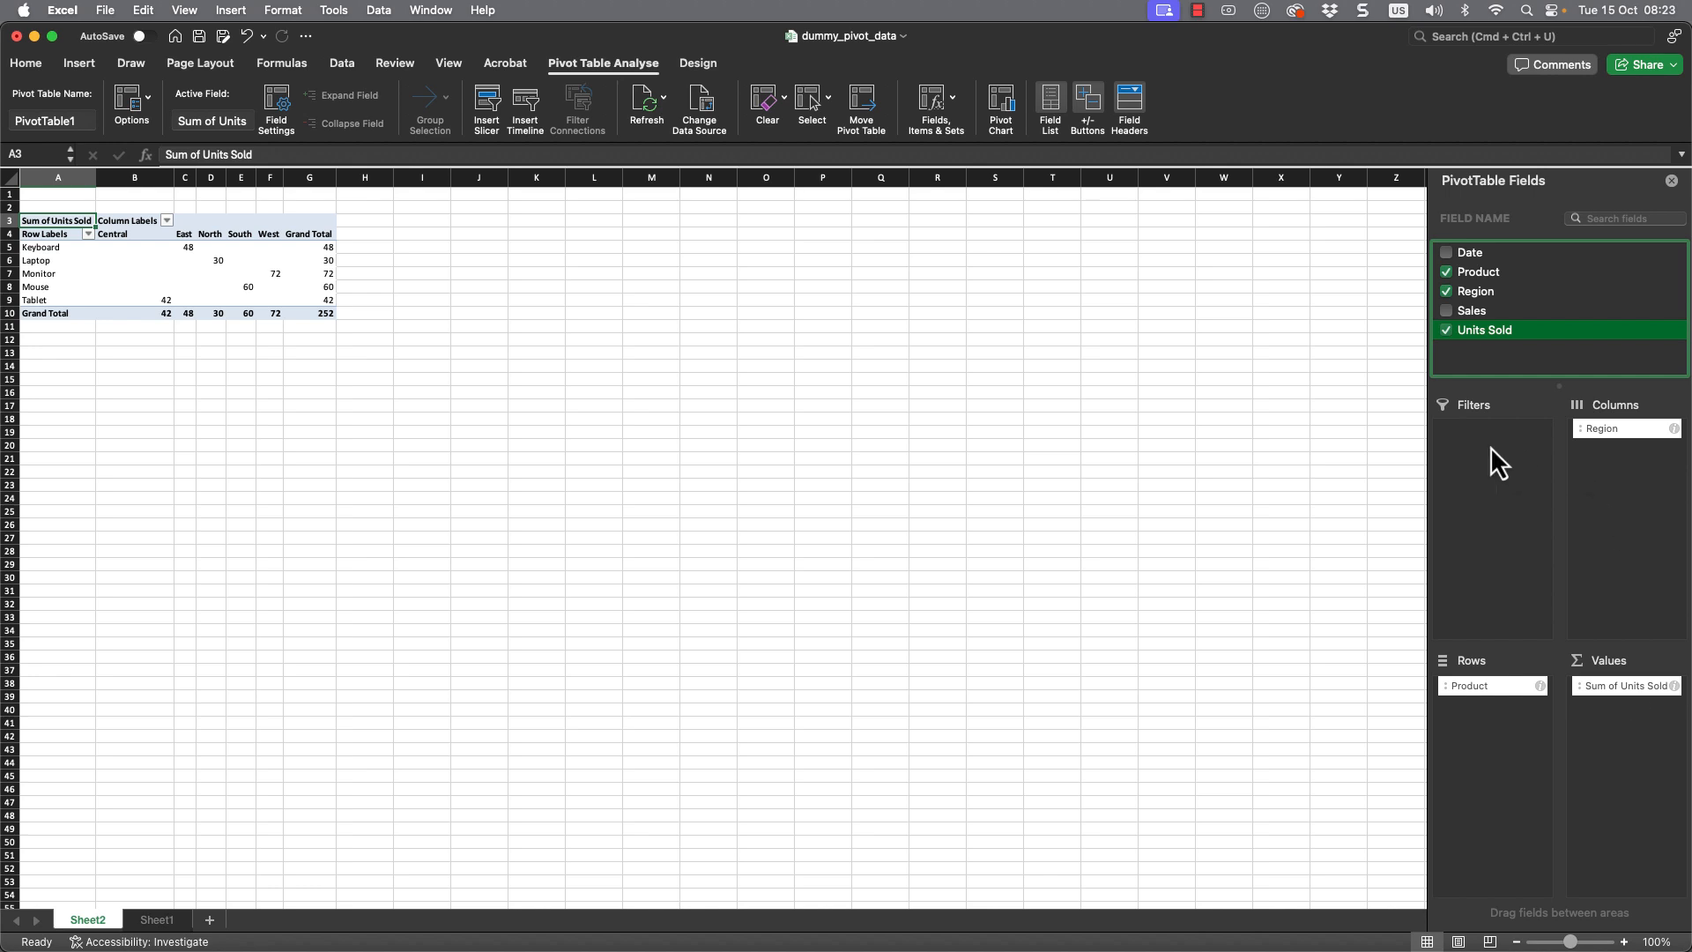
# - Add Sales to the Columns area under Region, then remove it again
pyautogui.moveTo(1467, 312); pyautogui.dragTo(1639, 509)
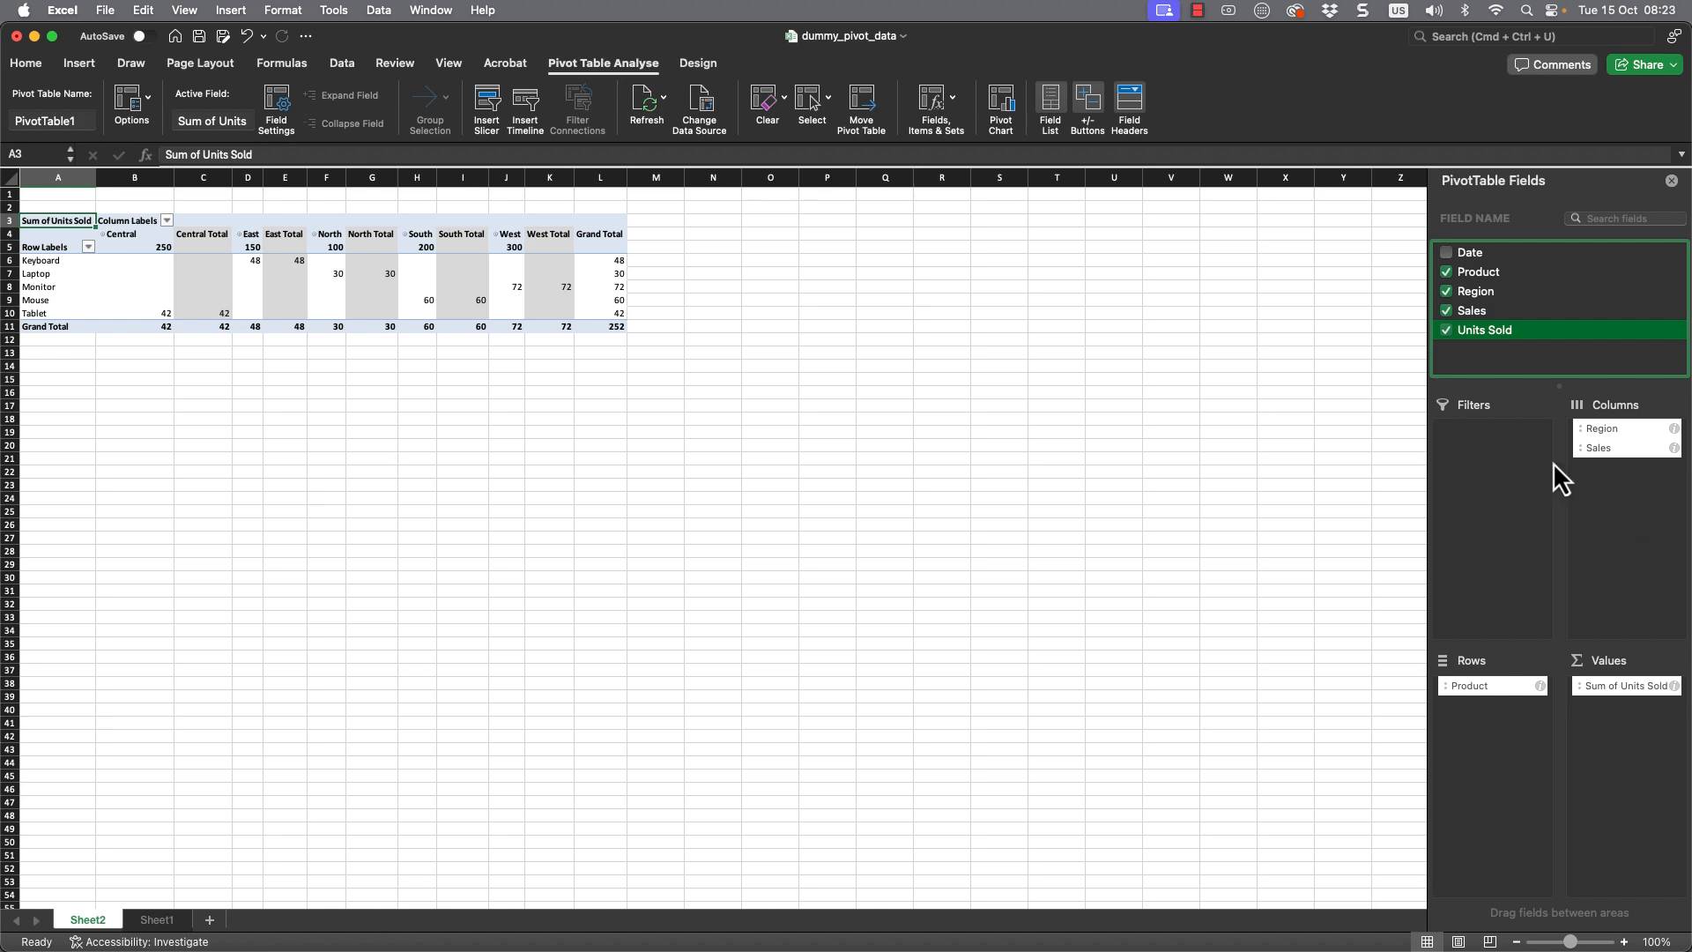
pyautogui.click(1446, 310)
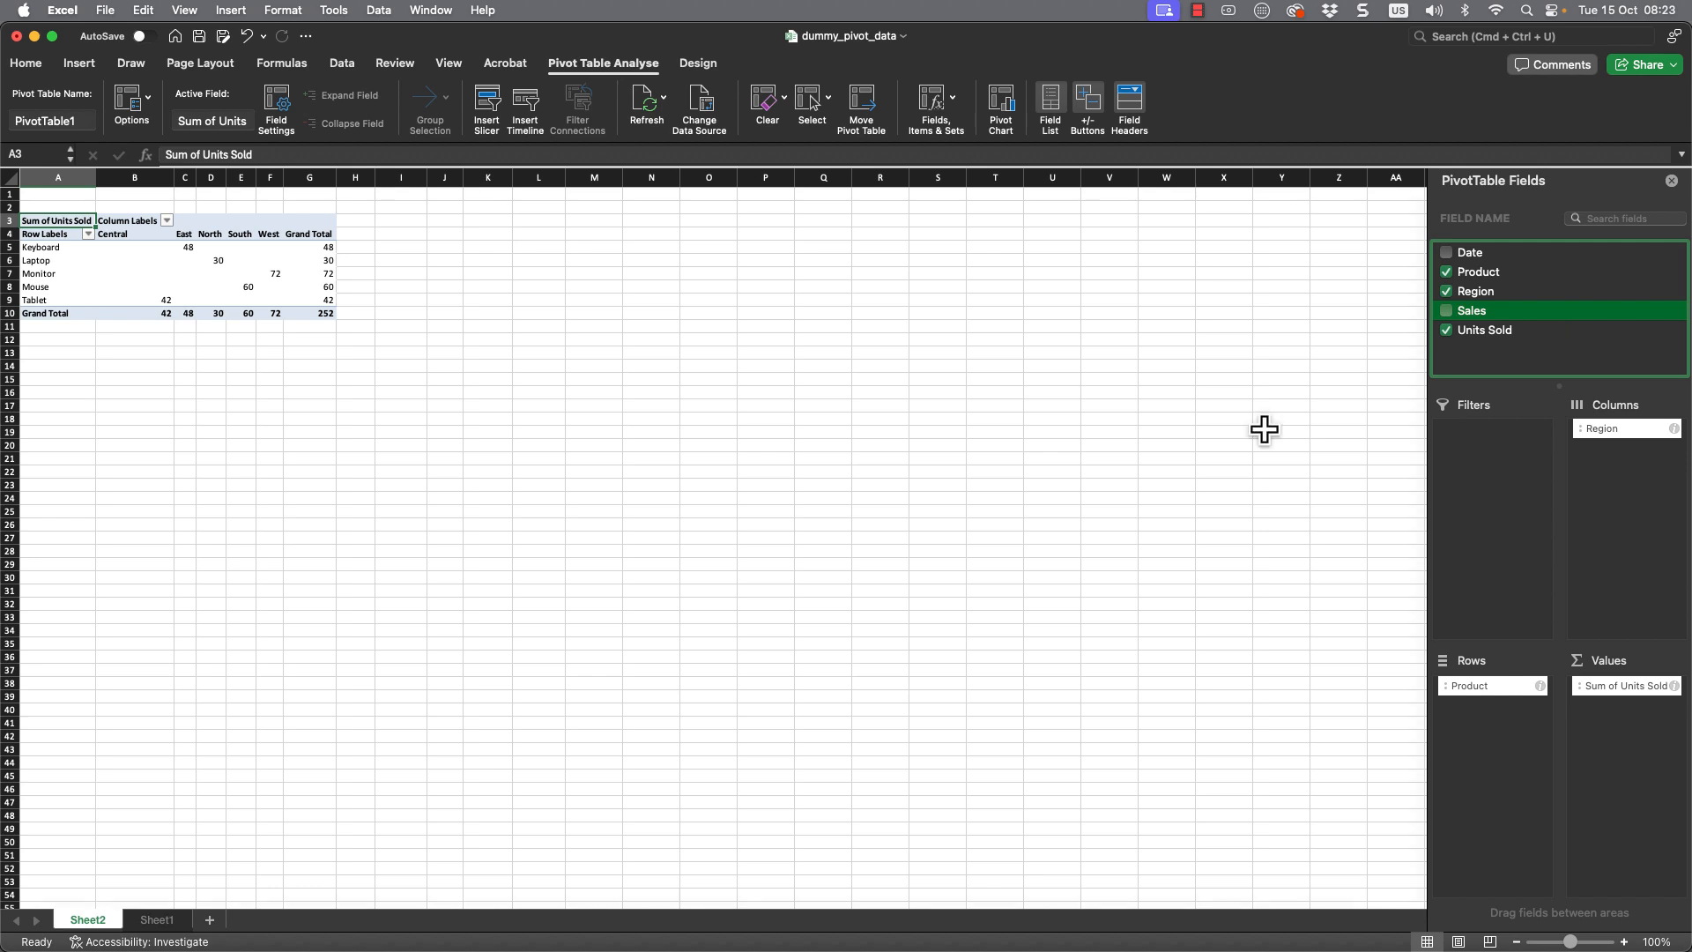
# - Filter the pivot table's Region column labels to show only Central
pyautogui.click(88, 234)
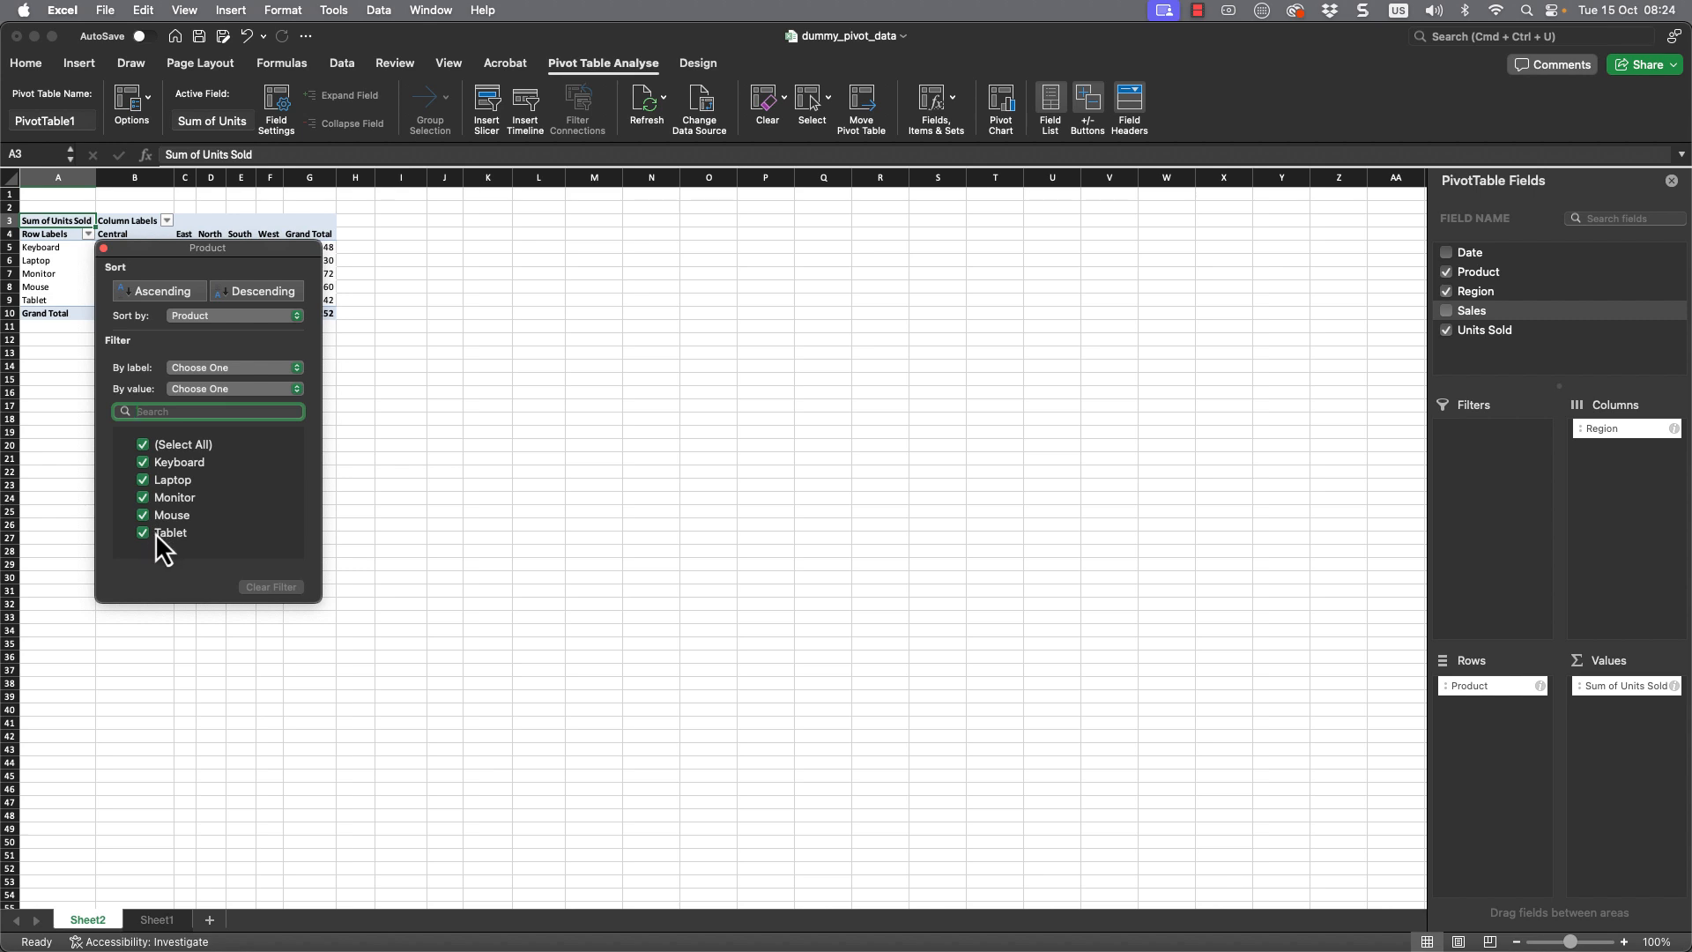
pyautogui.click(167, 221)
pyautogui.click(166, 220)
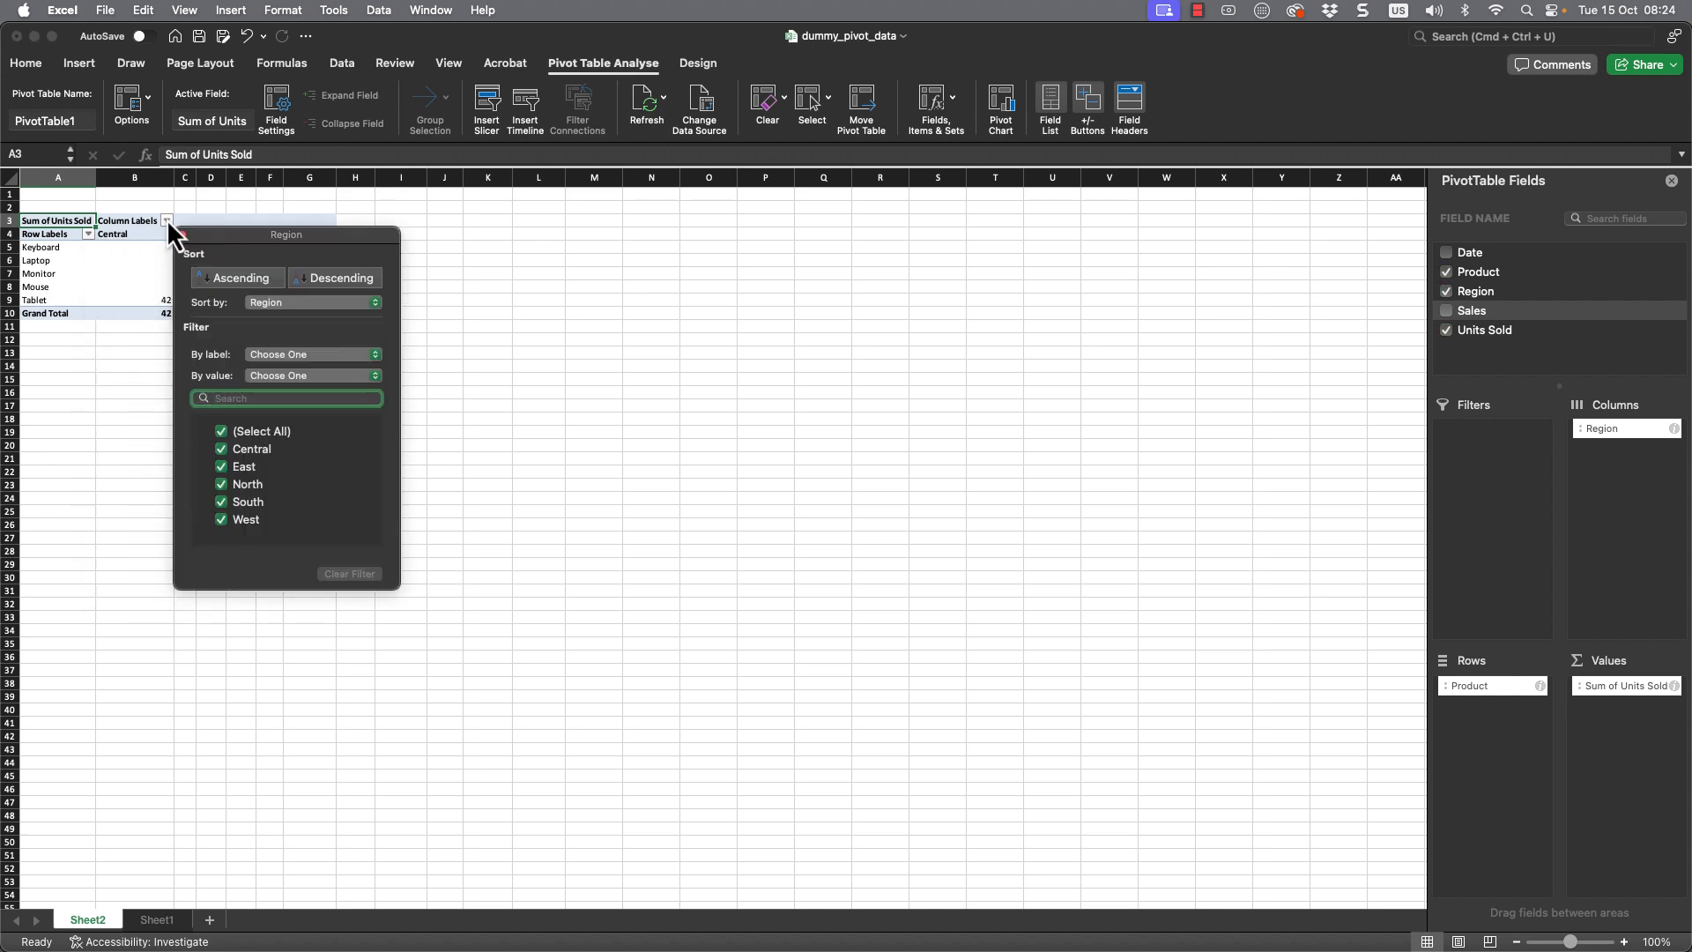
pyautogui.click(221, 434)
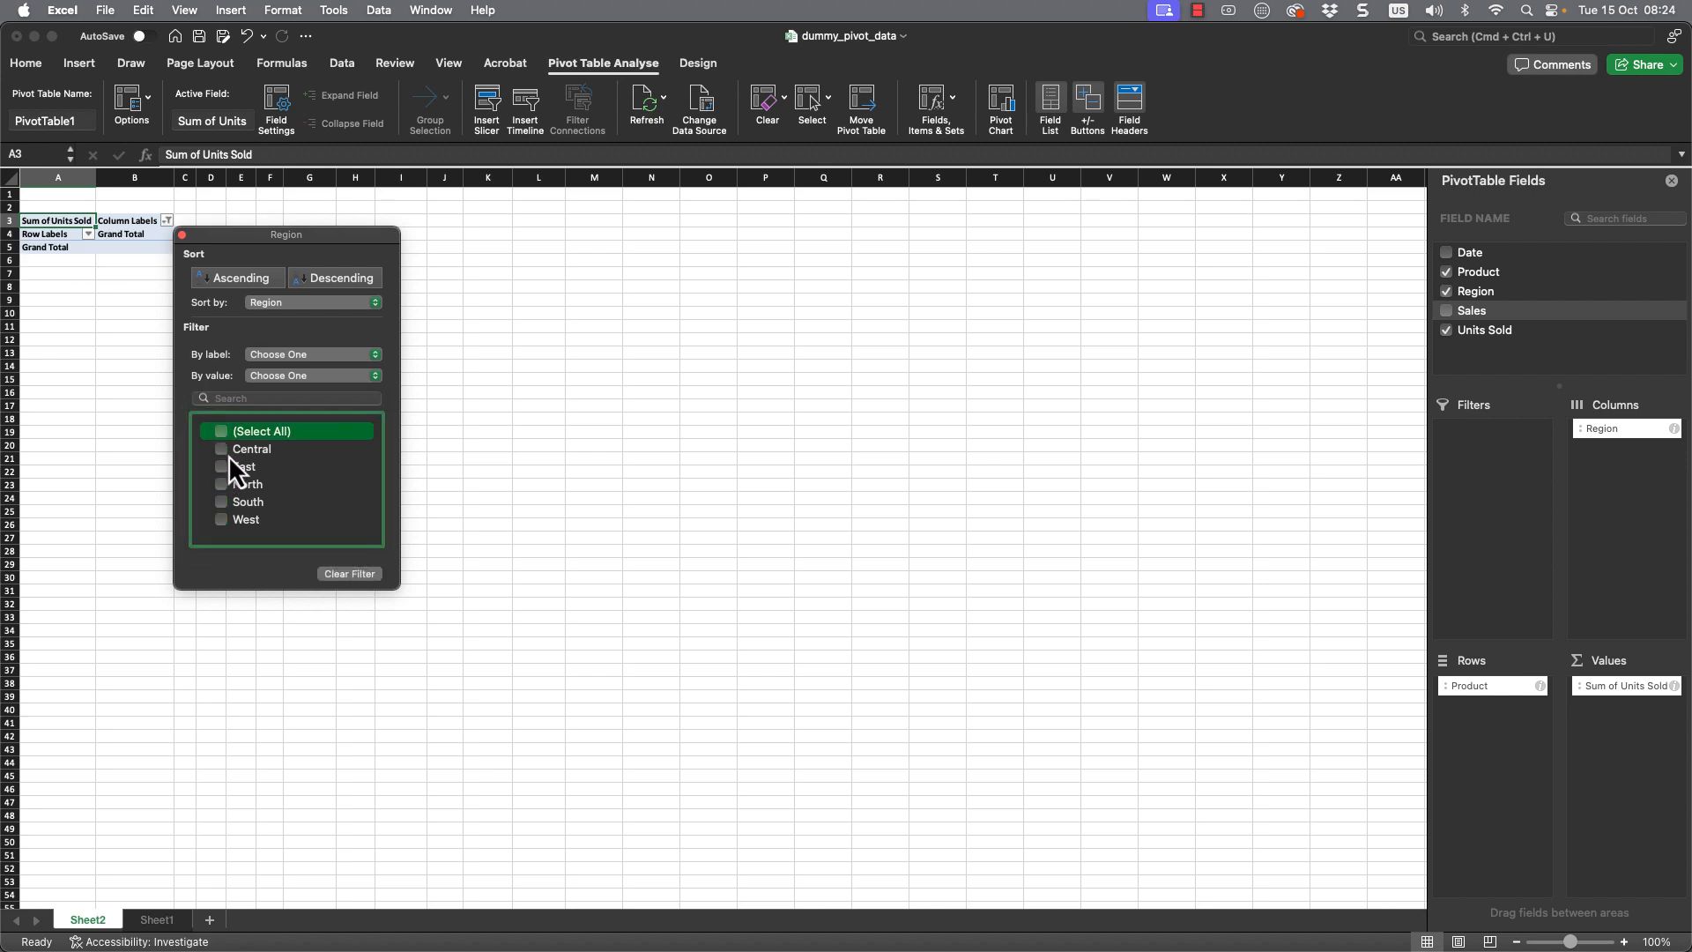
pyautogui.click(225, 453)
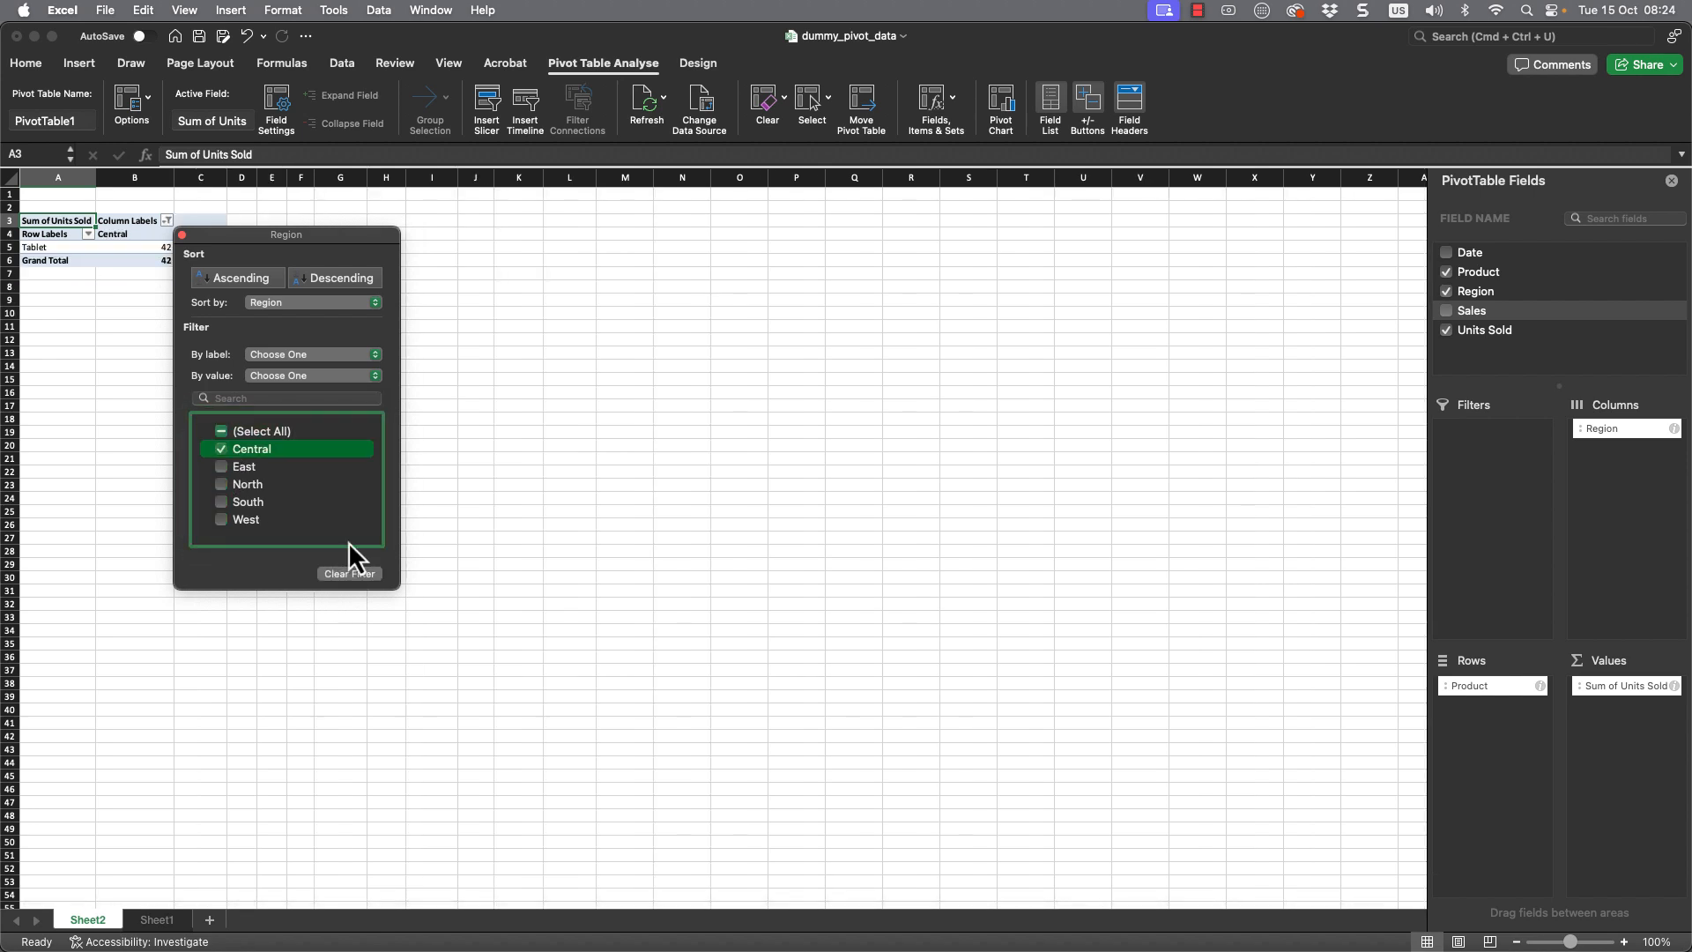
pyautogui.click(471, 375)
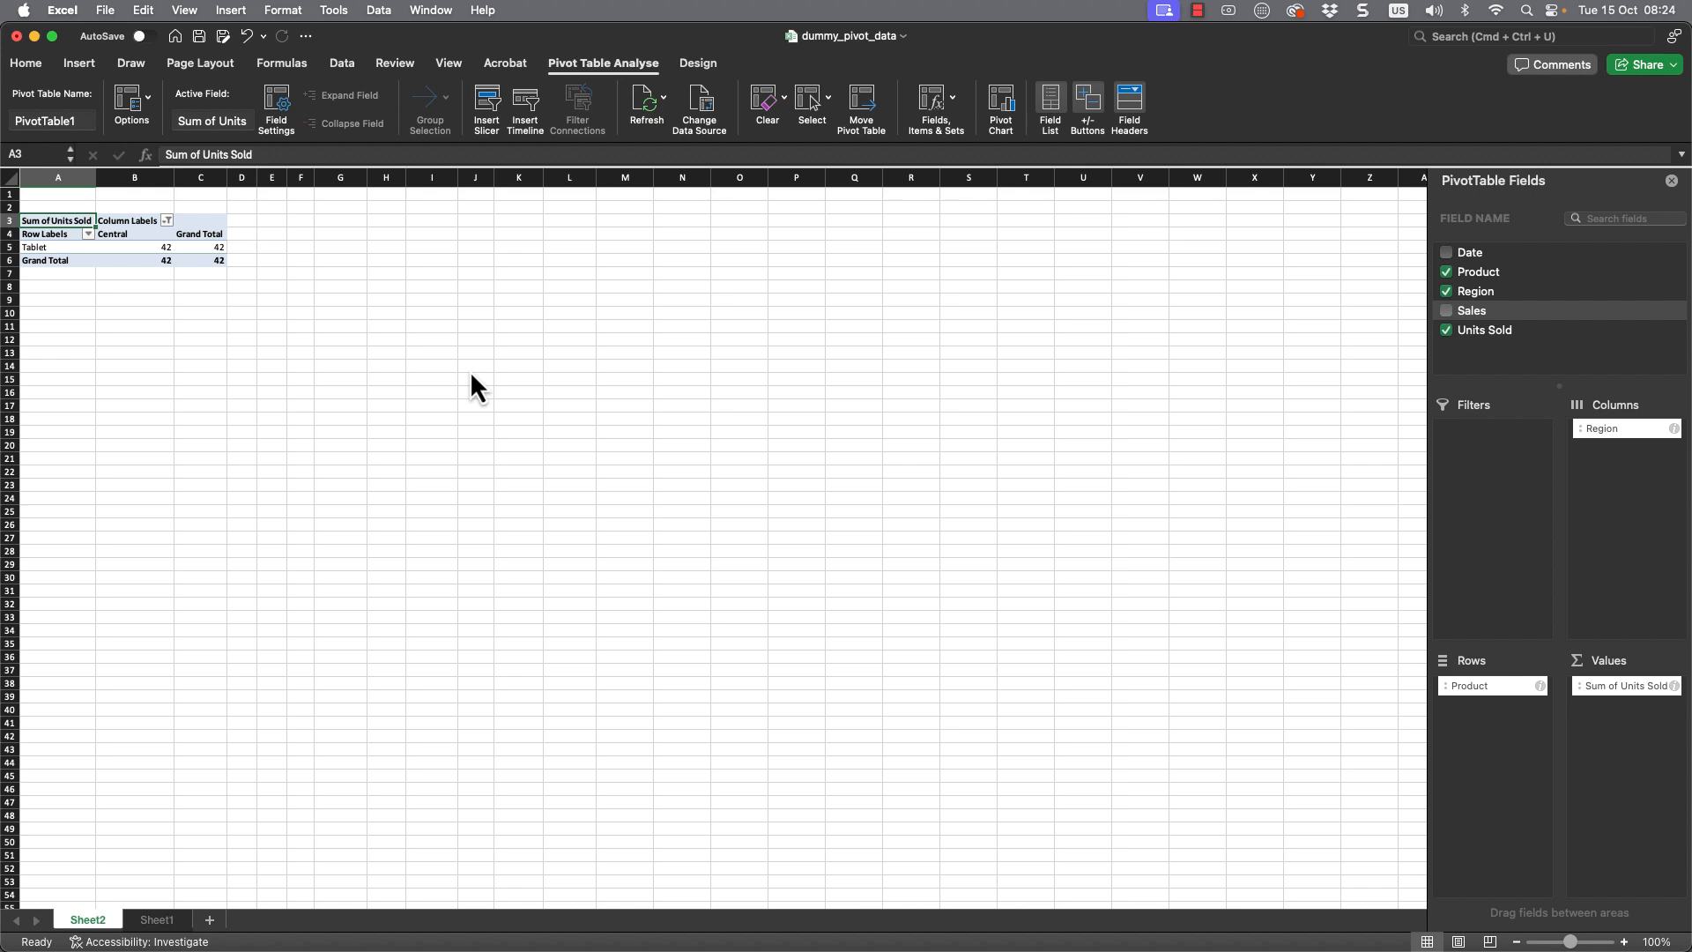